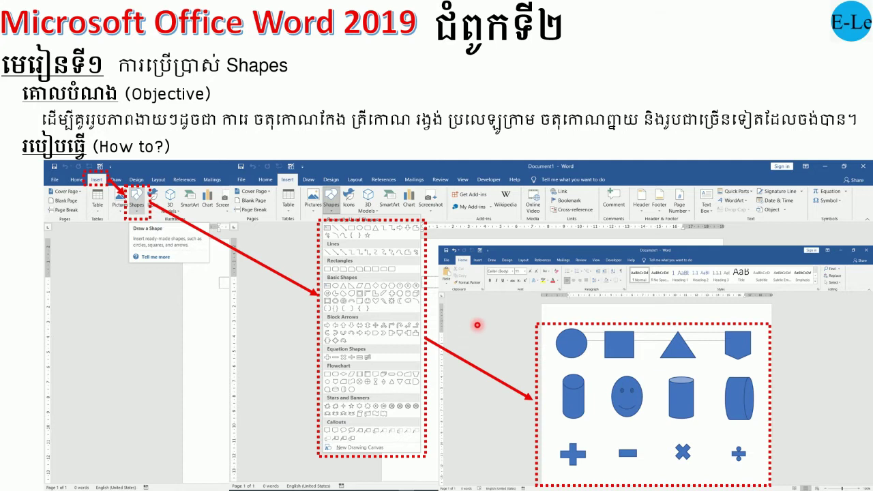
Advance the PowerPoint slide show from the Shapes lesson to the SmartArt lesson slide.
key("Right")
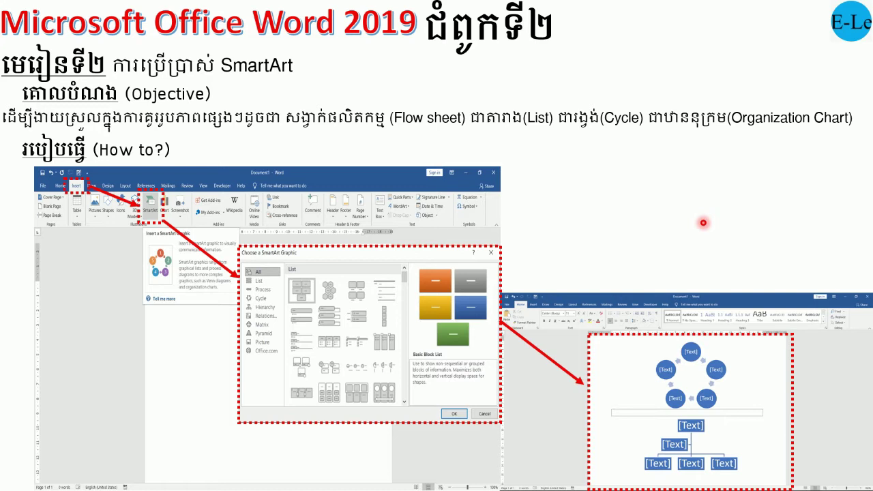
End the slide show to return to editing slide 36, the SmartArt lesson.
key("Escape")
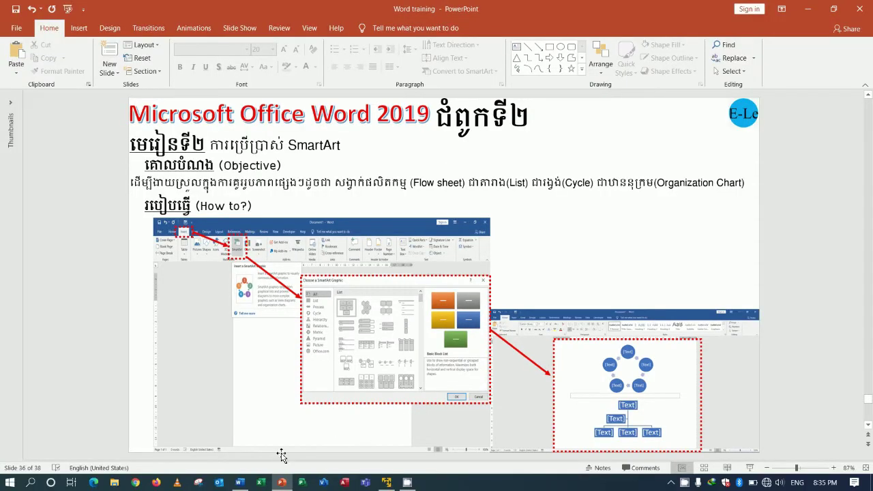
Start a new blank Word document from the taskbar and maximize its window.
right_click(239, 482)
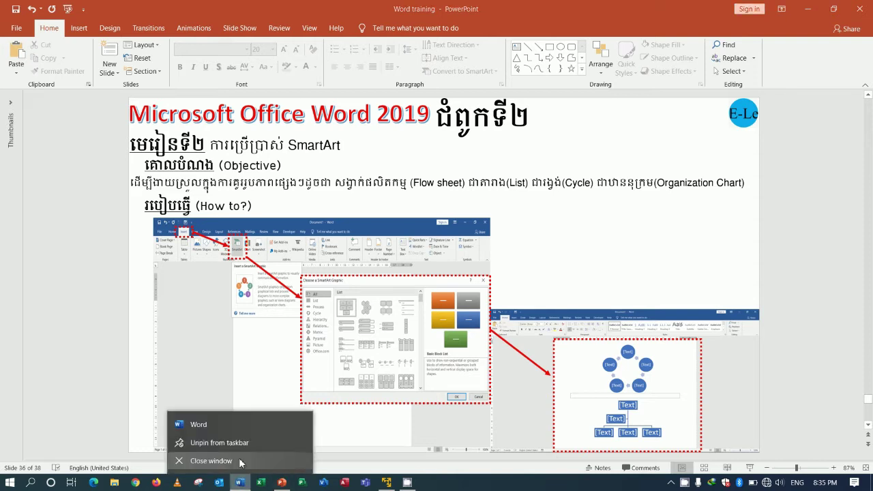
left_click(218, 429)
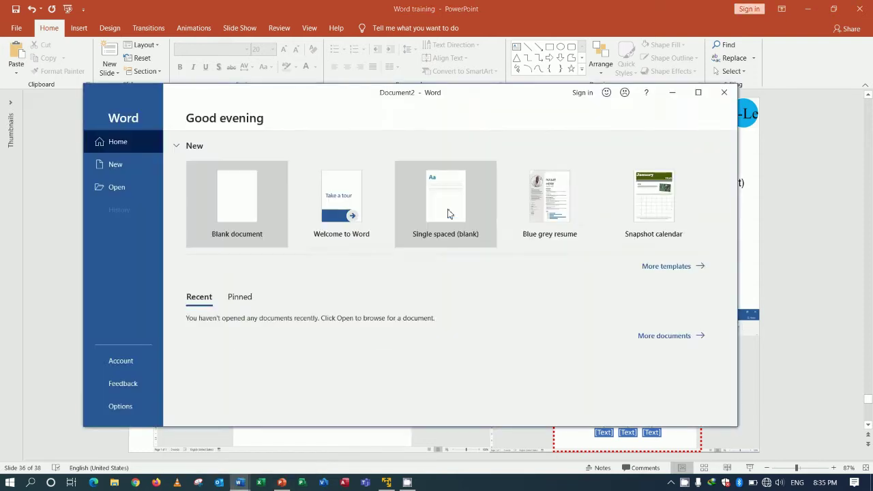
left_click(254, 213)
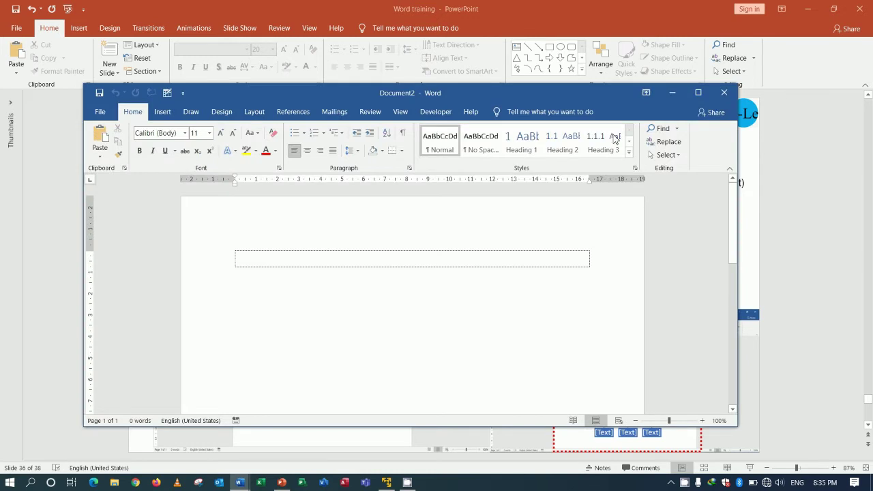
left_click(698, 92)
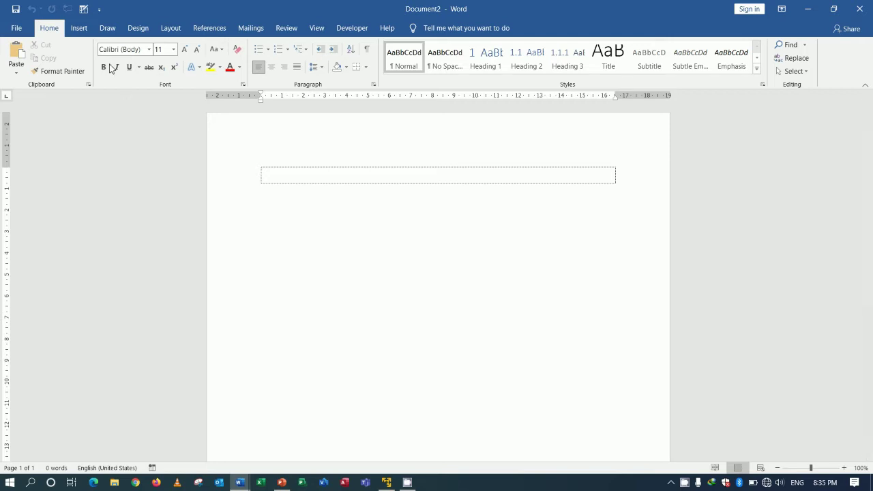
Open the SmartArt chooser and browse the List, Process, Cycle, Hierarchy, Relationship and Matrix layouts.
left_click(84, 33)
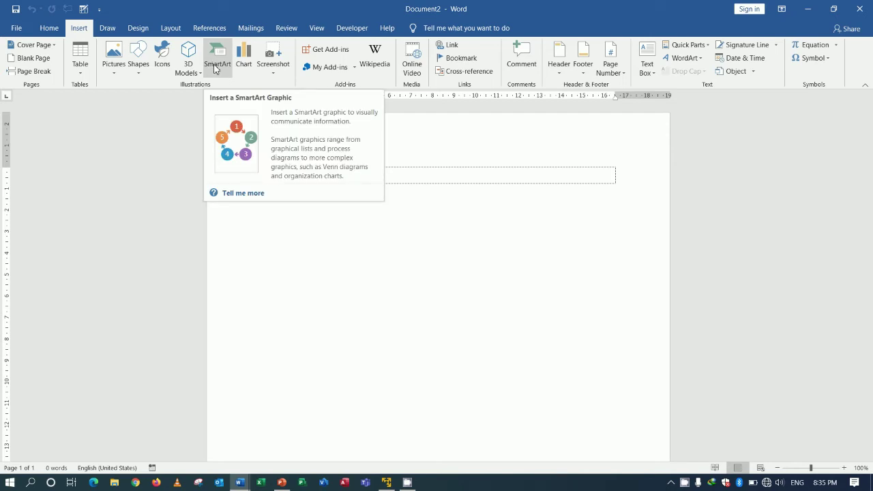
left_click(216, 68)
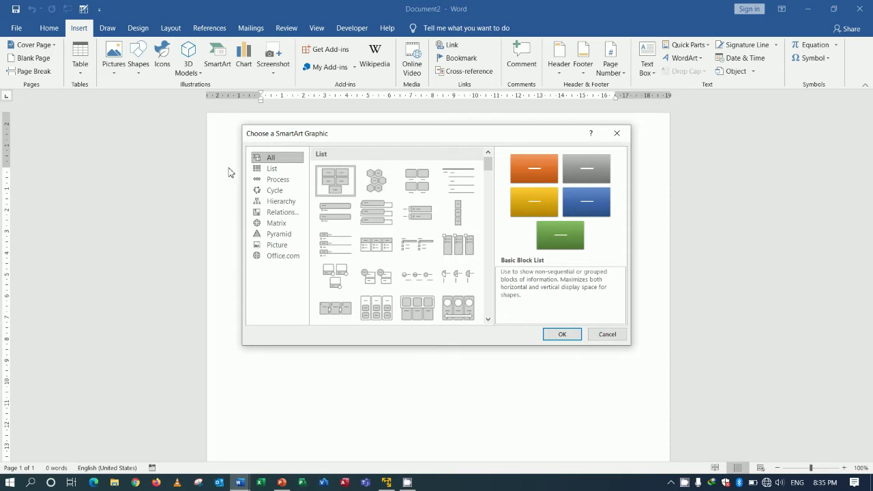
left_click(272, 171)
left_click(275, 181)
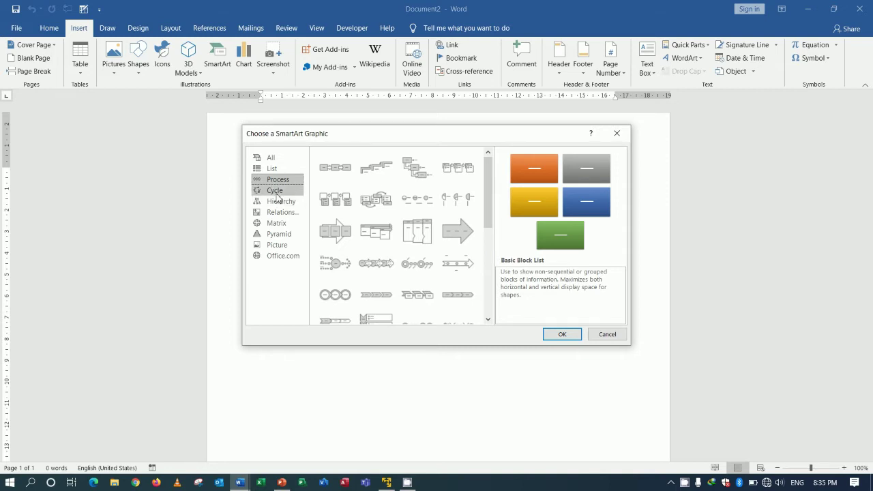
left_click(276, 192)
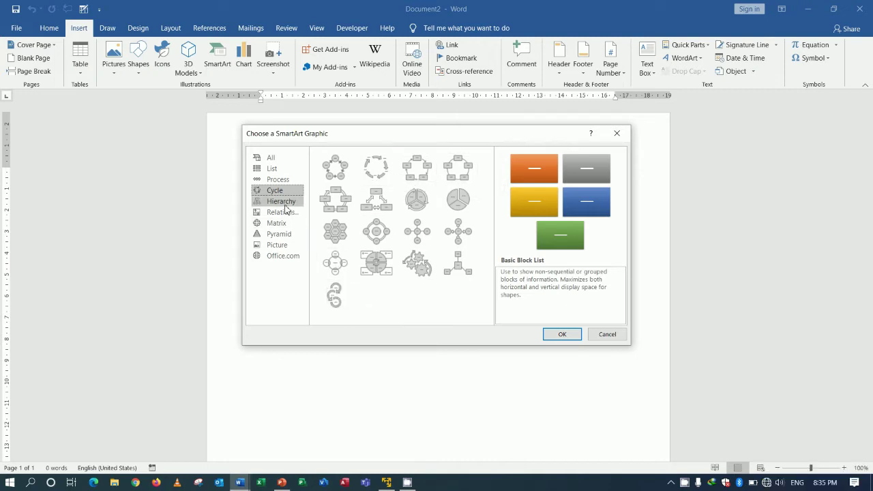
left_click(286, 209)
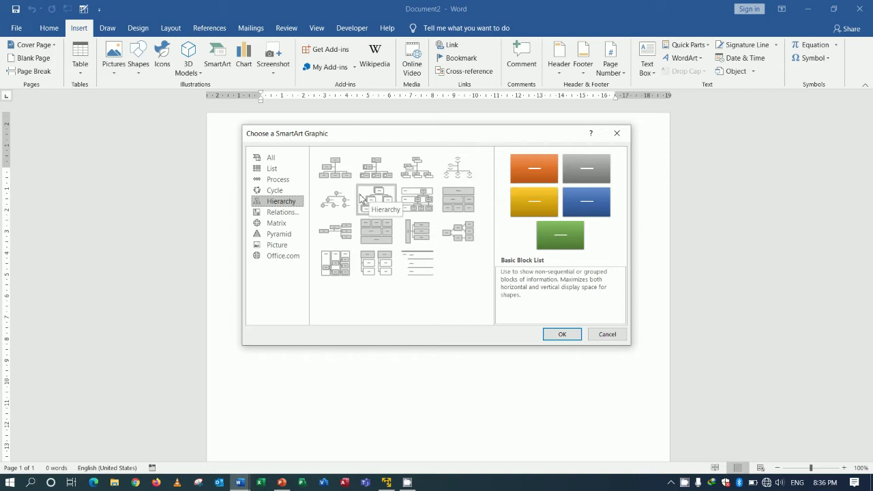
left_click(290, 213)
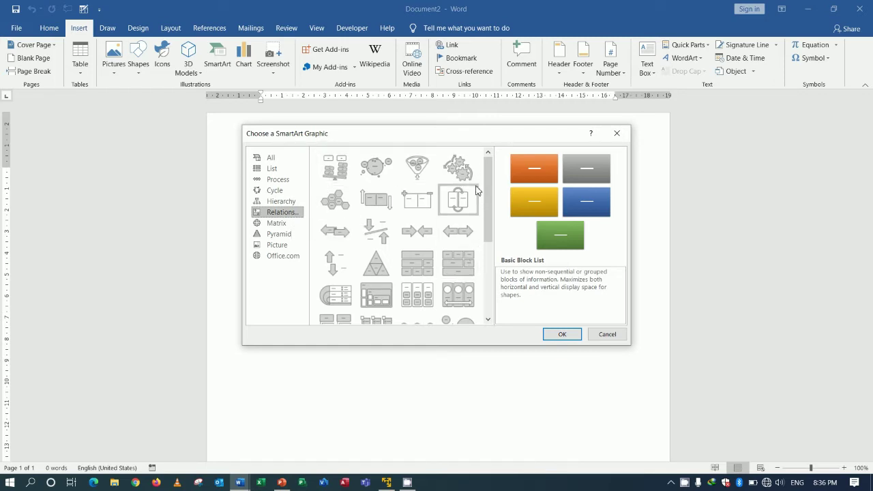
scroll(417, 290, "down", 5)
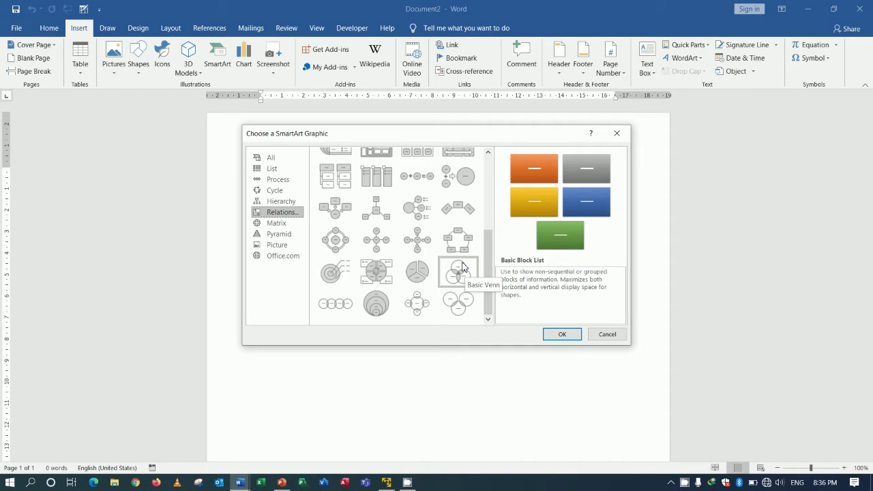
left_click(267, 223)
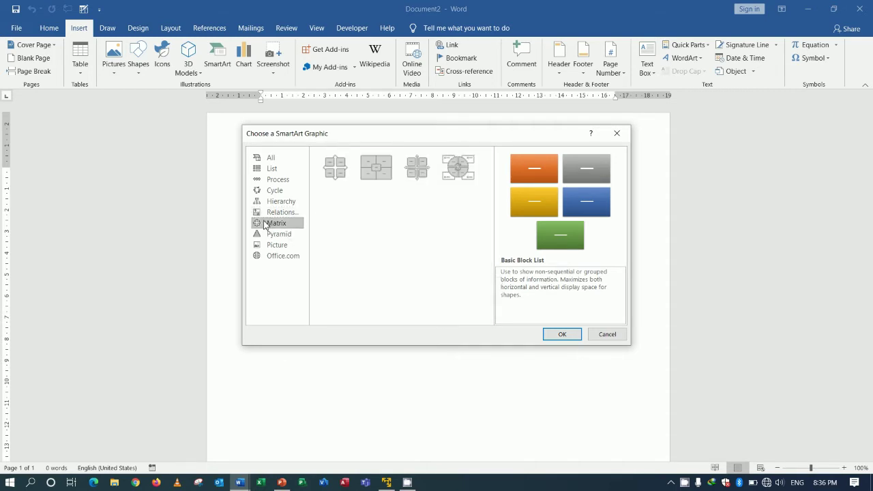
Browse the Pyramid, Picture and Office.com layouts, then insert Basic Block List from All.
left_click(293, 239)
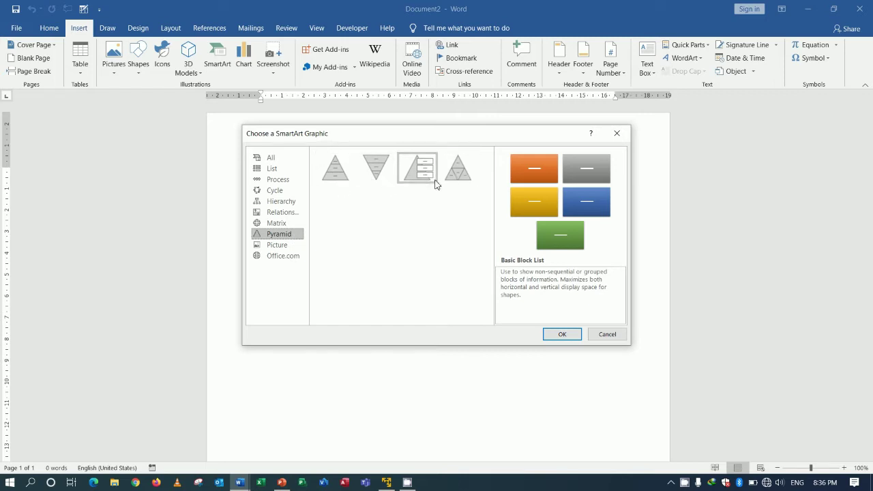
left_click(284, 247)
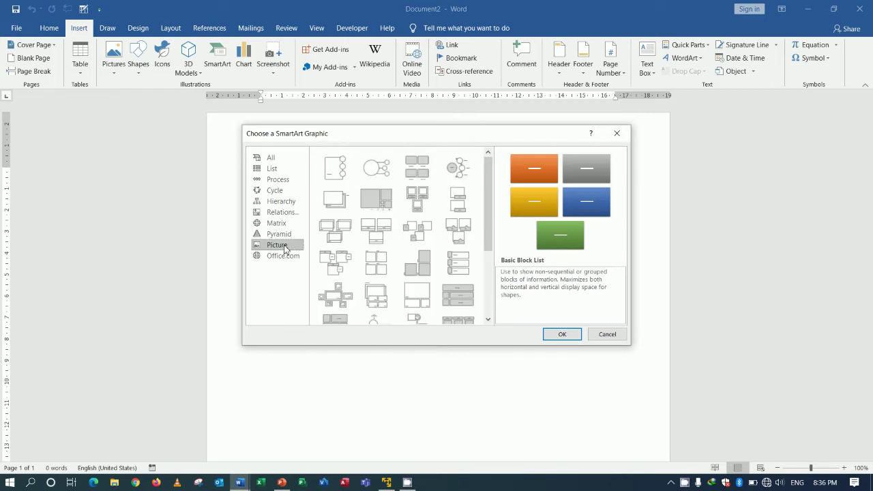
scroll(422, 236, "down", 1)
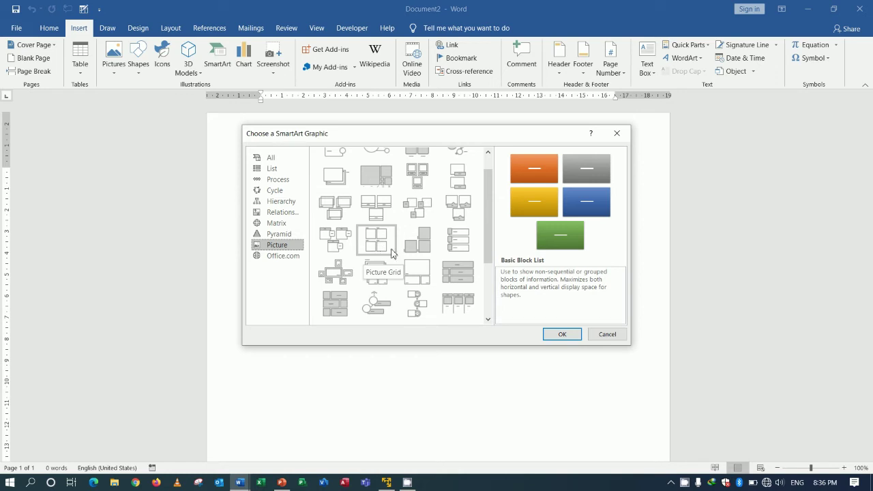
scroll(385, 249, "up", 1)
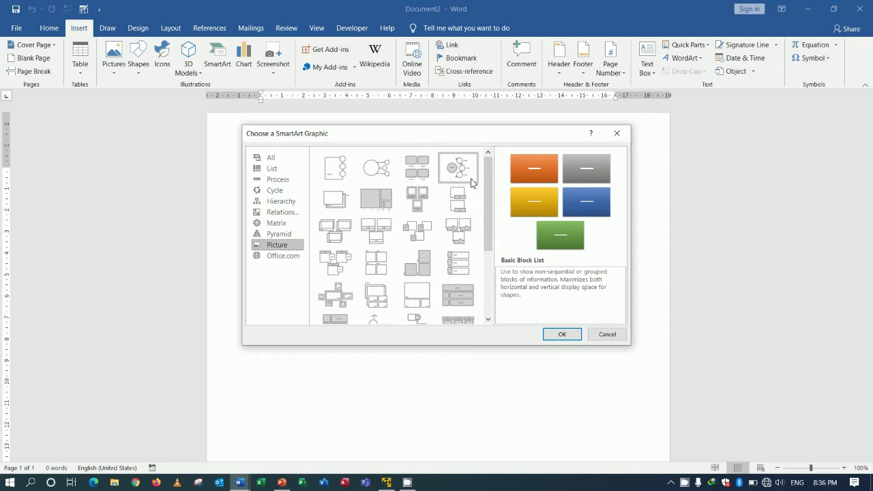
left_click(283, 256)
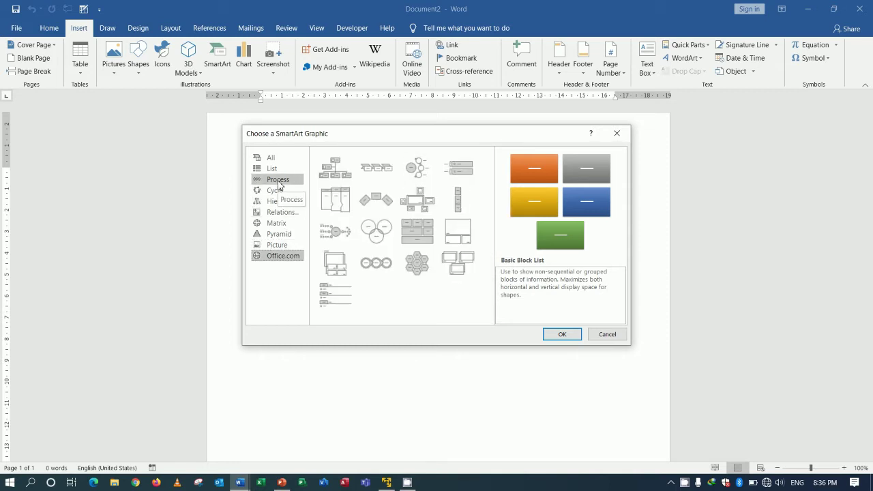
left_click(276, 179)
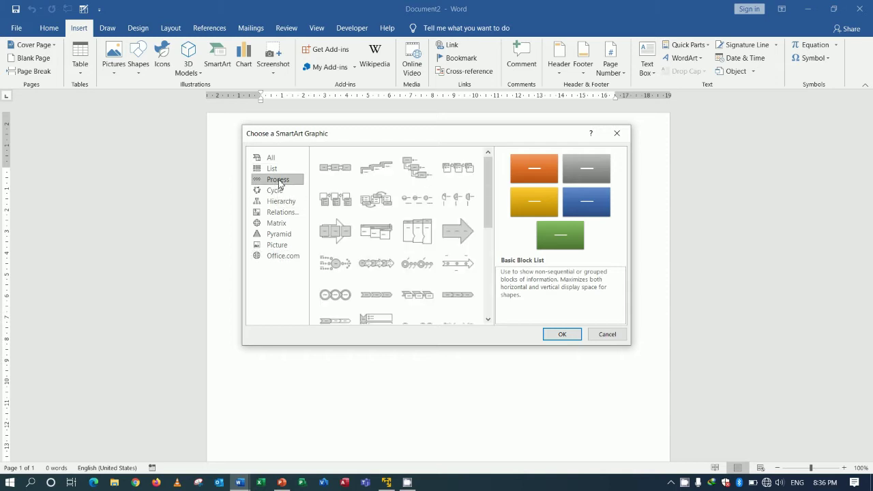
left_click(276, 191)
left_click(282, 205)
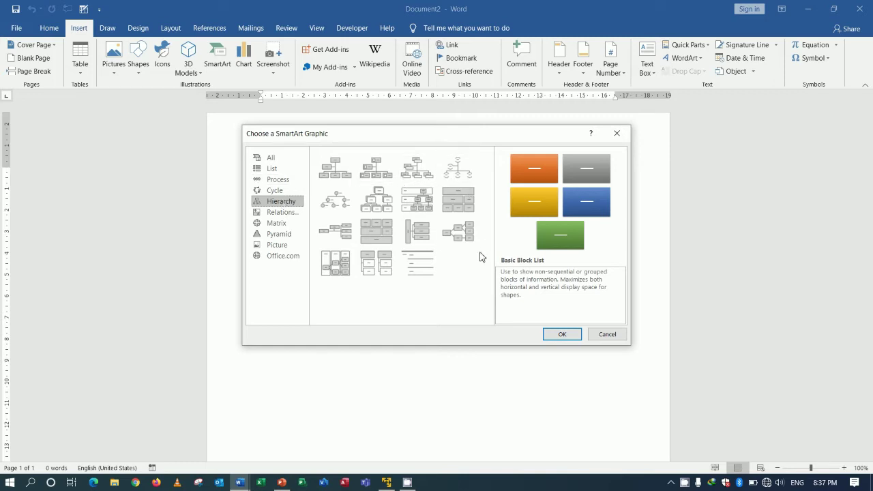
left_click(277, 160)
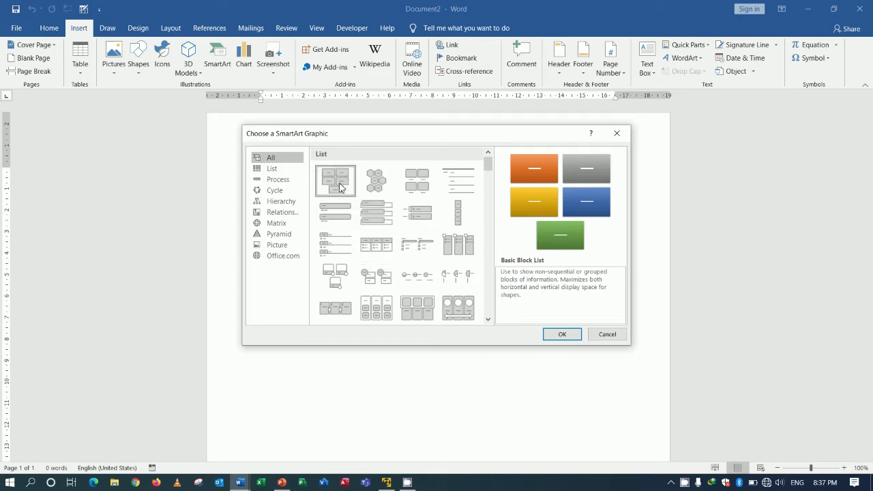
left_click(561, 335)
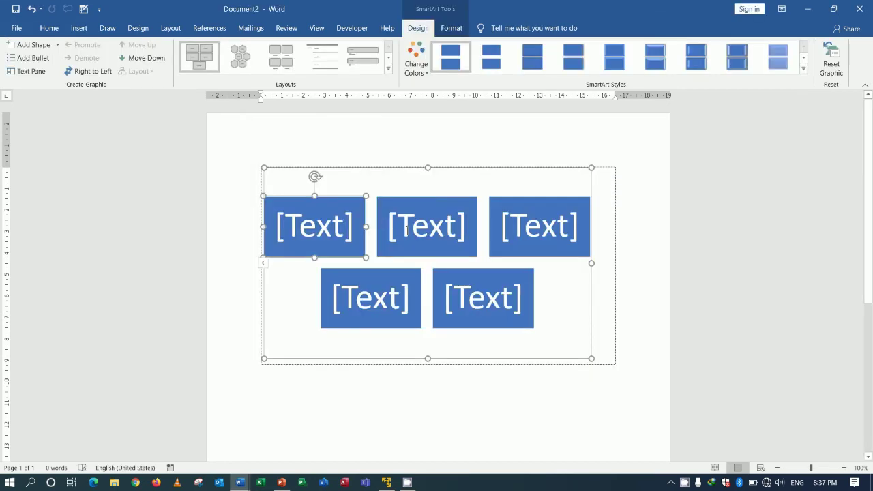
Label the first SmartArt box Item1.
left_click(635, 255)
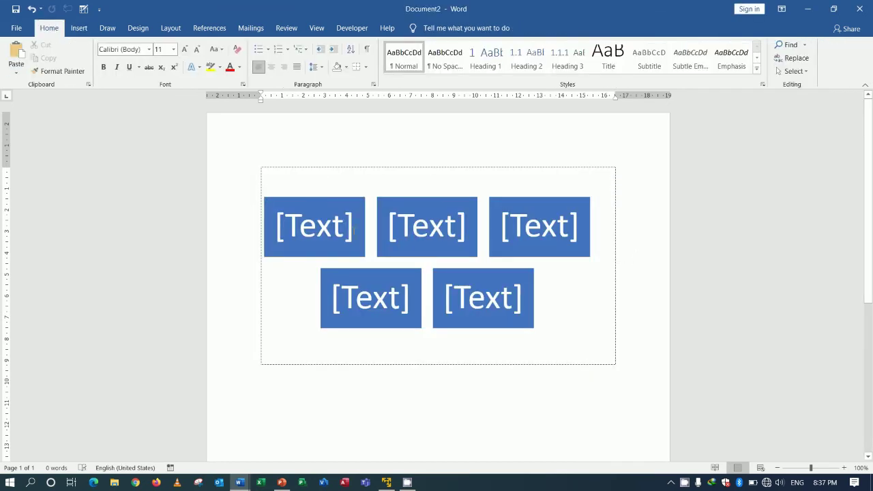
left_click(353, 230)
left_click(418, 229)
left_click(532, 227)
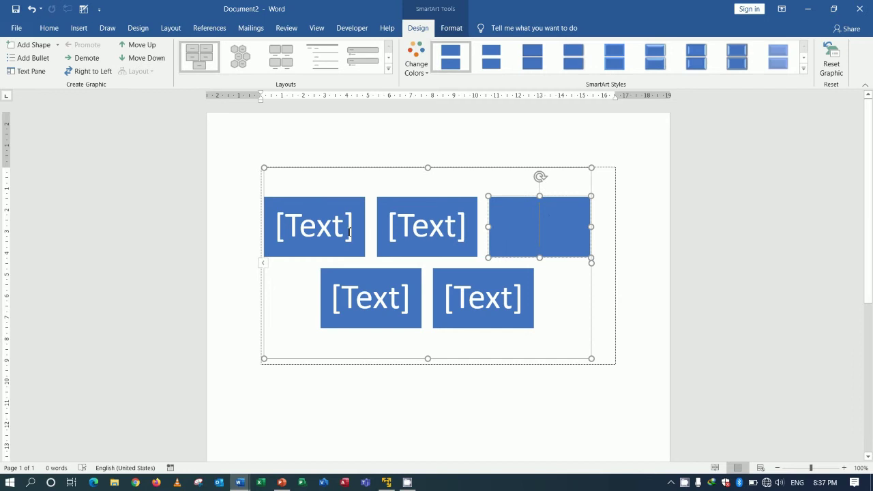
left_click(351, 232)
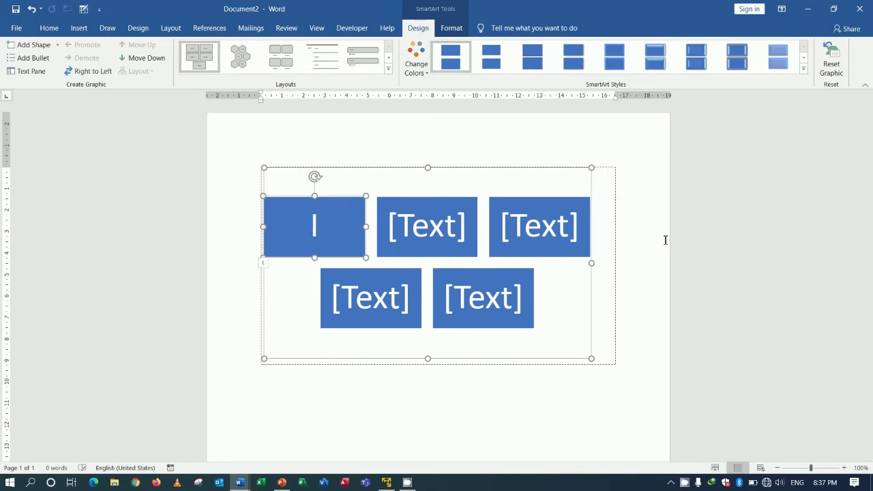
type("Item1")
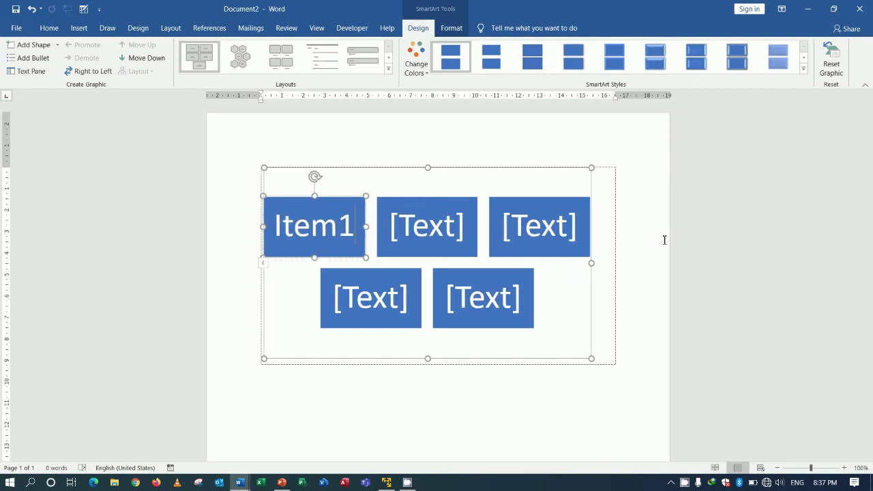
Label the second and third boxes Item2 and Item3.
left_click(469, 221)
left_click(460, 223)
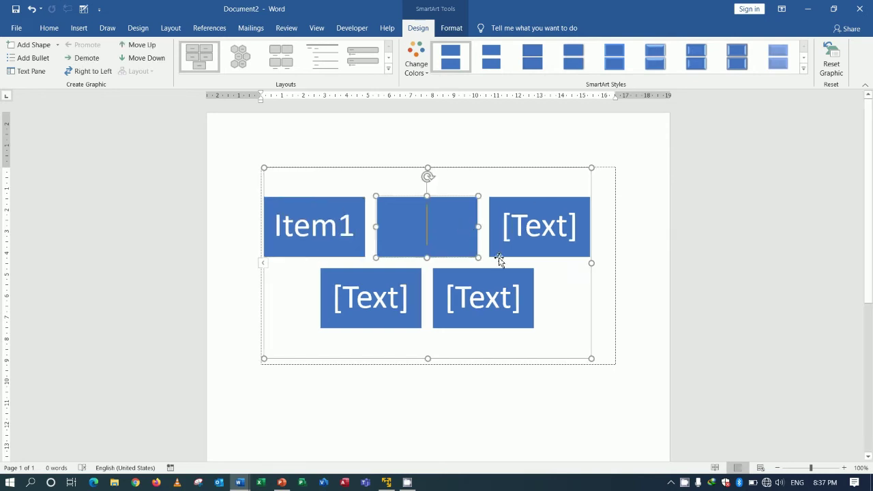
type("It")
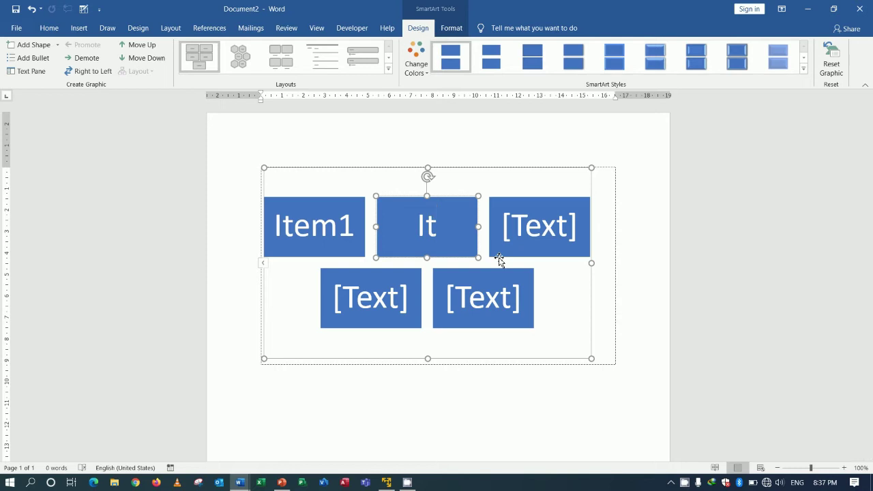
type("em")
left_click(569, 235)
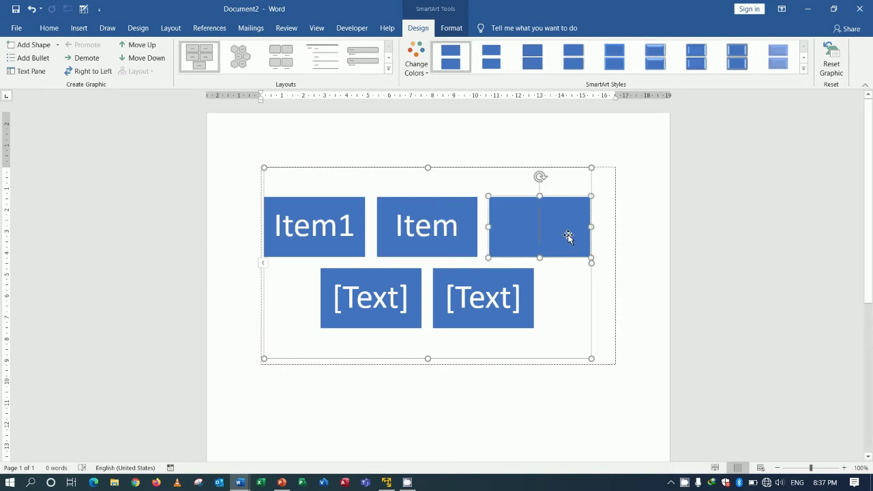
left_click(468, 232)
type("2")
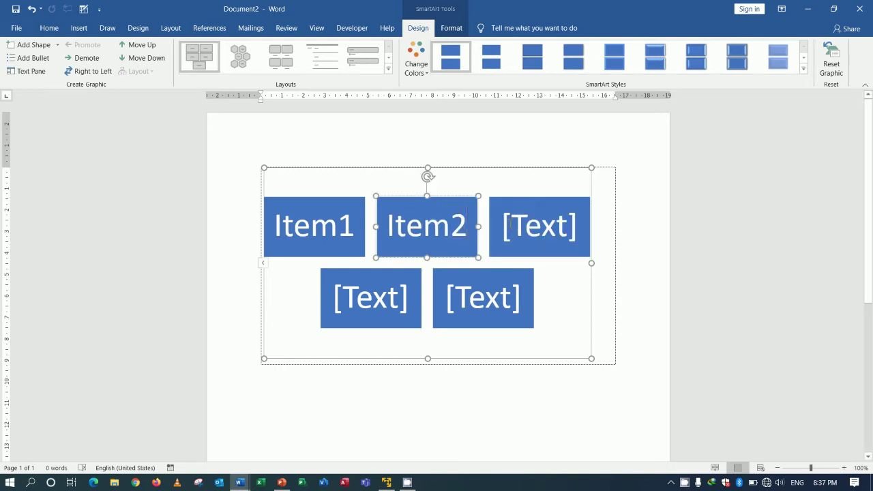
left_click(570, 247)
type("Item")
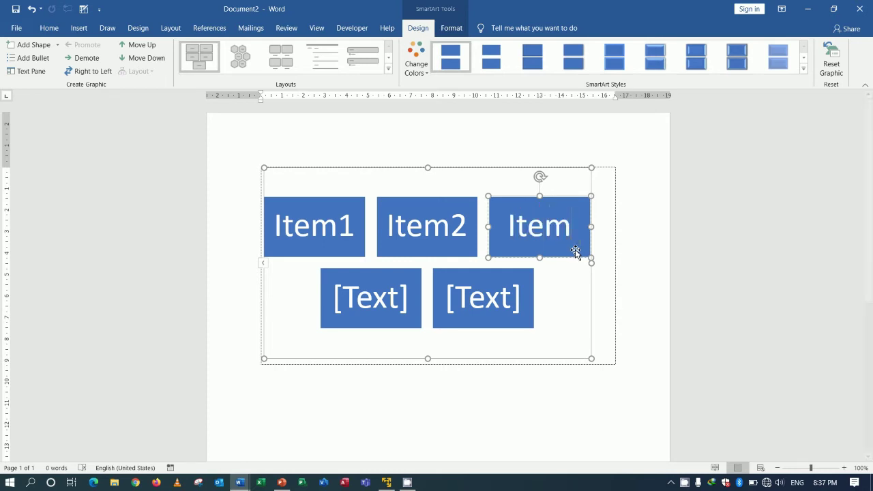
type("3")
Leave the two lower boxes as [Text] placeholders and select the Item1 box.
left_click(674, 250)
left_click(495, 305)
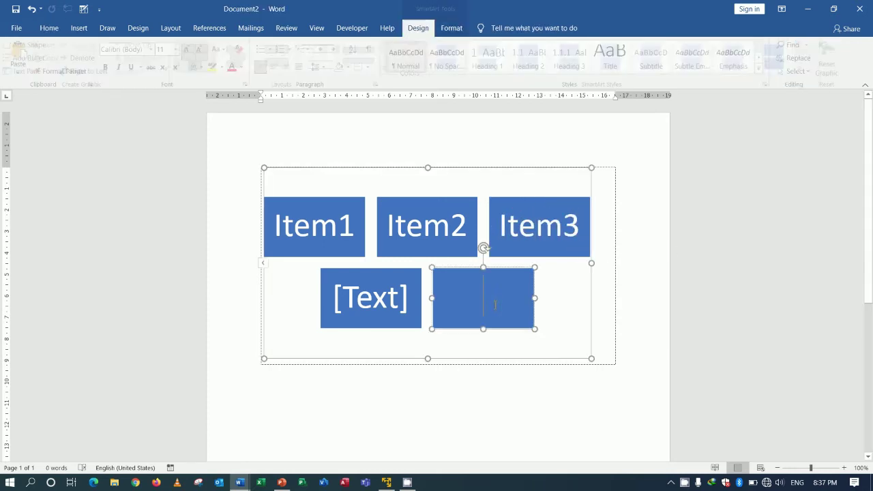
left_click(389, 293)
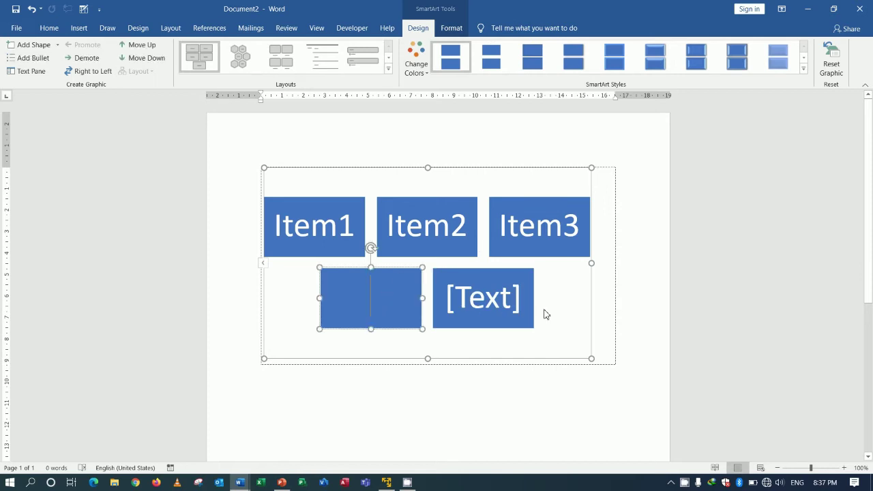
left_click(601, 299)
left_click(725, 266)
left_click(487, 321)
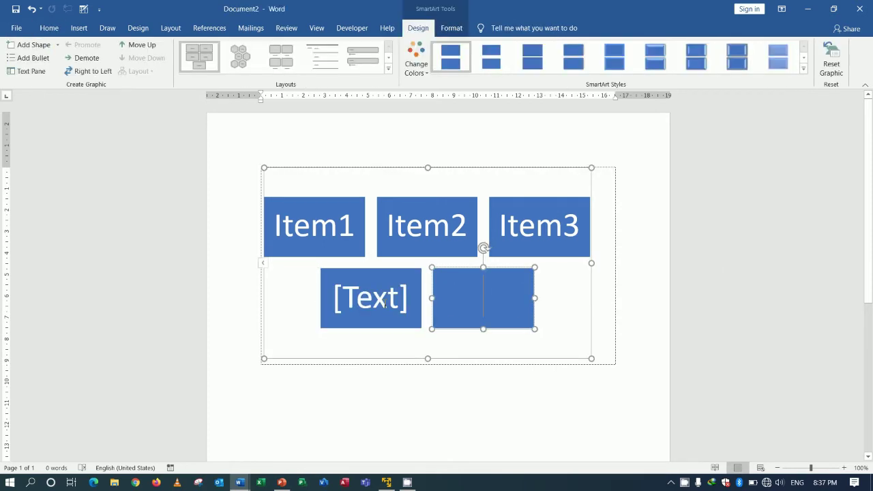
left_click(384, 305)
left_click(339, 240)
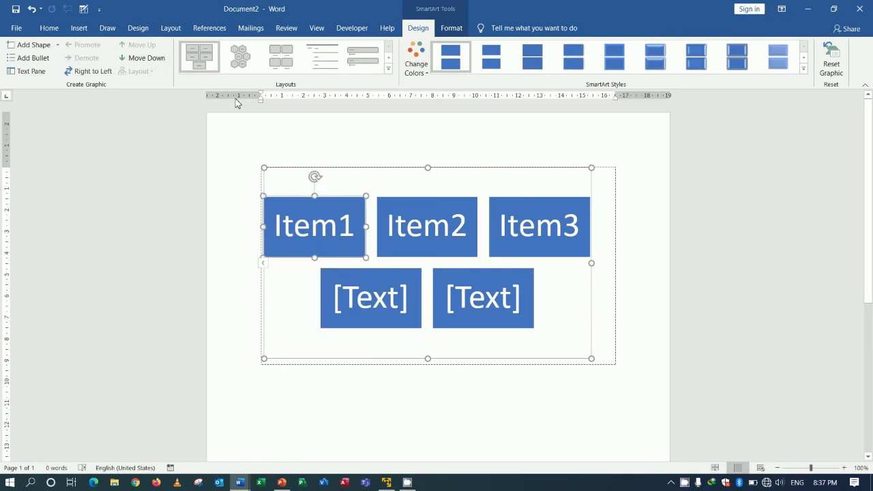
Make the Item1 text red with a yellow highlight.
left_click(55, 30)
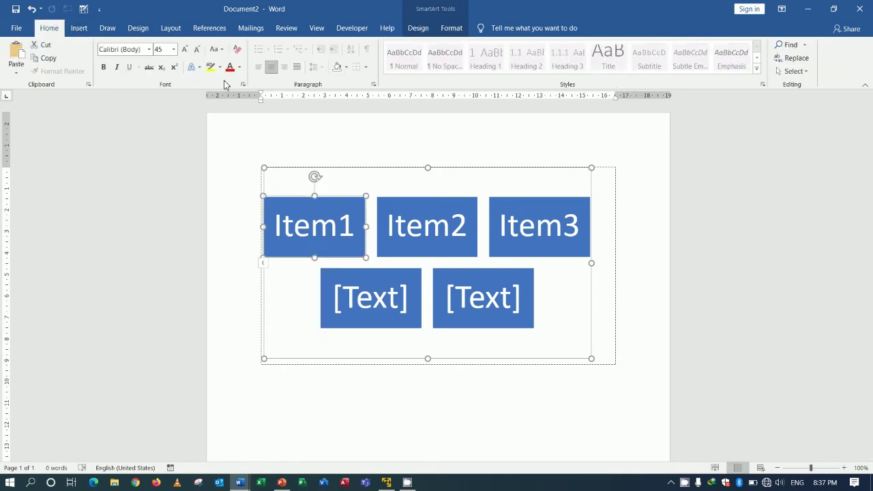
left_click(230, 68)
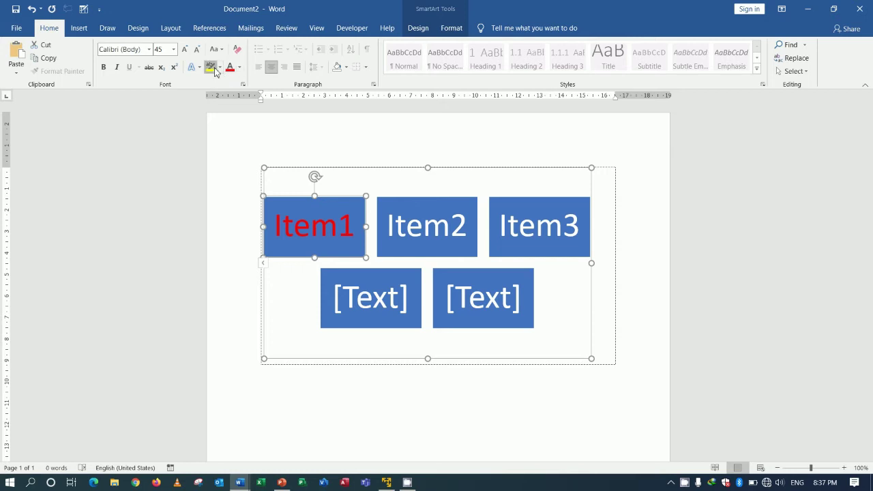
left_click(210, 67)
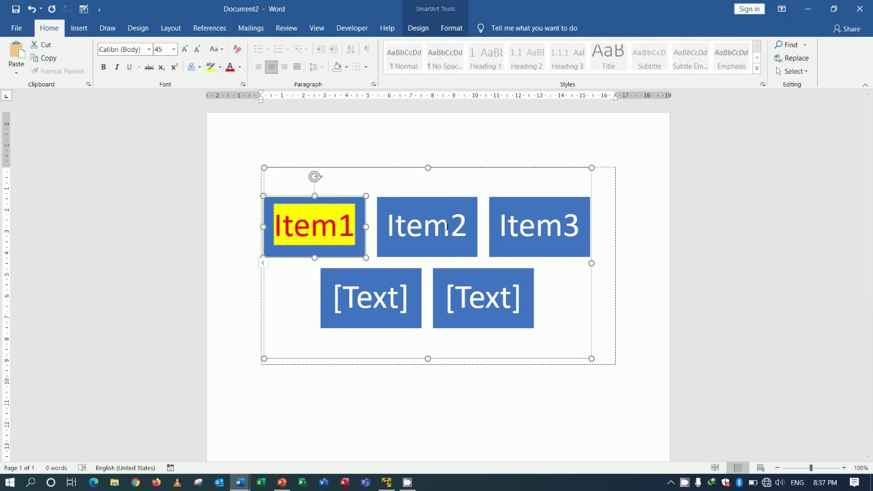
Fill the Item1 box bright green, then select the whole SmartArt graphic.
right_click(347, 203)
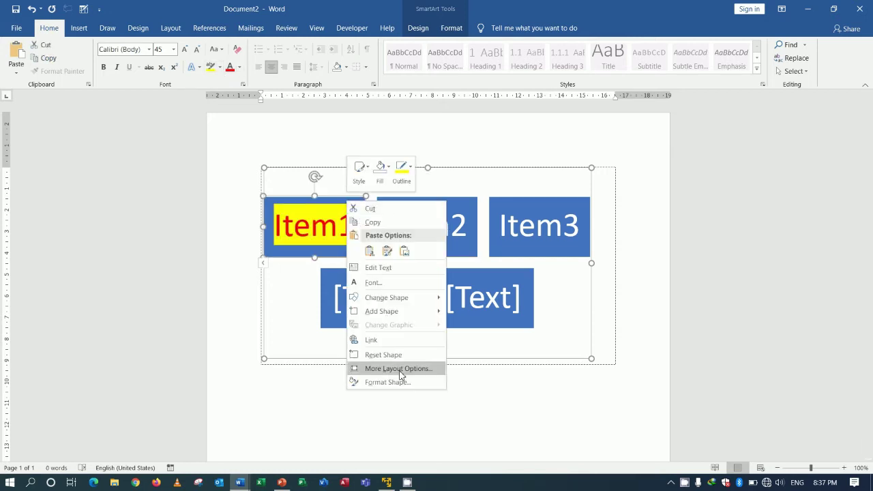
left_click(382, 184)
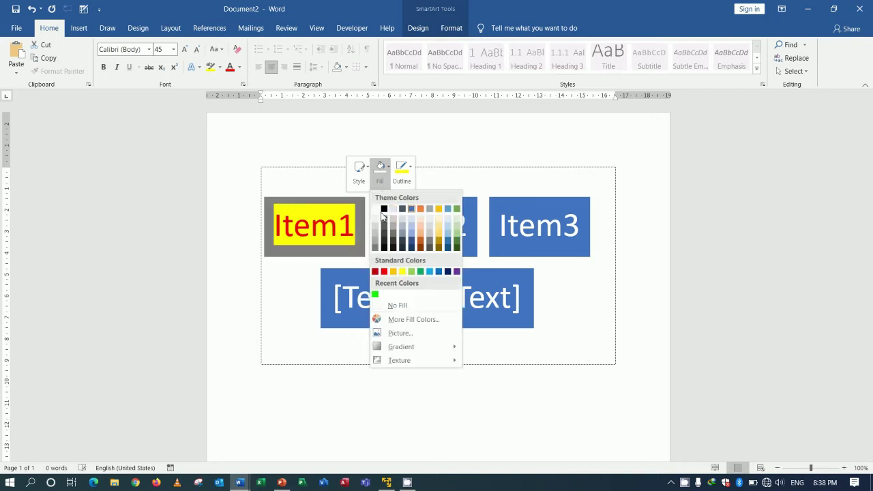
left_click(375, 295)
left_click(676, 251)
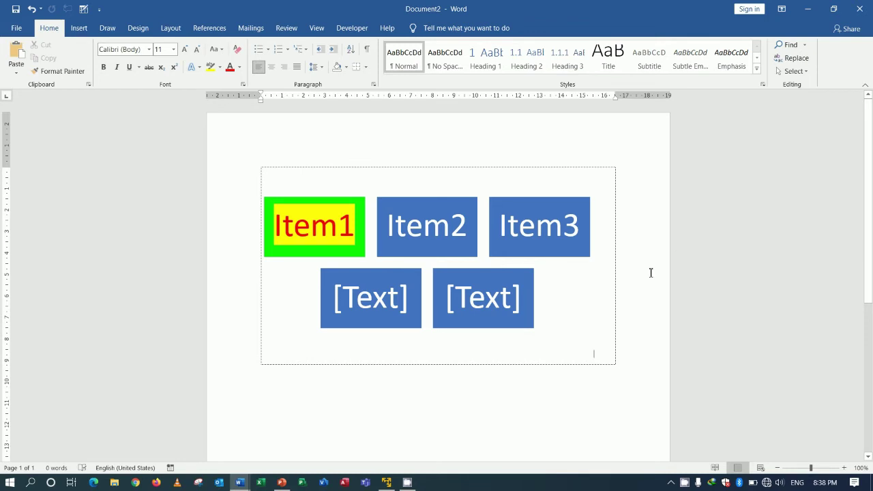
key("shift+Left")
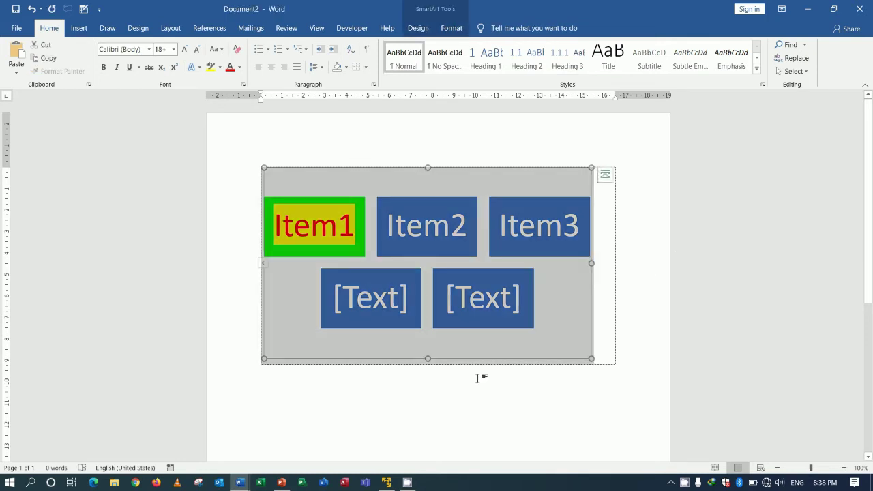
scroll(505, 372, "down", 1)
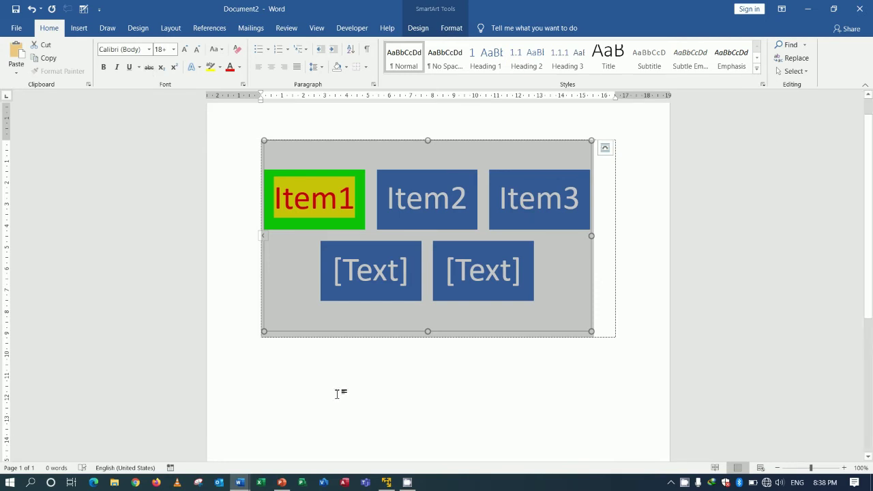
Insert an Organization Chart from the Hierarchy SmartArt layouts.
left_click(79, 28)
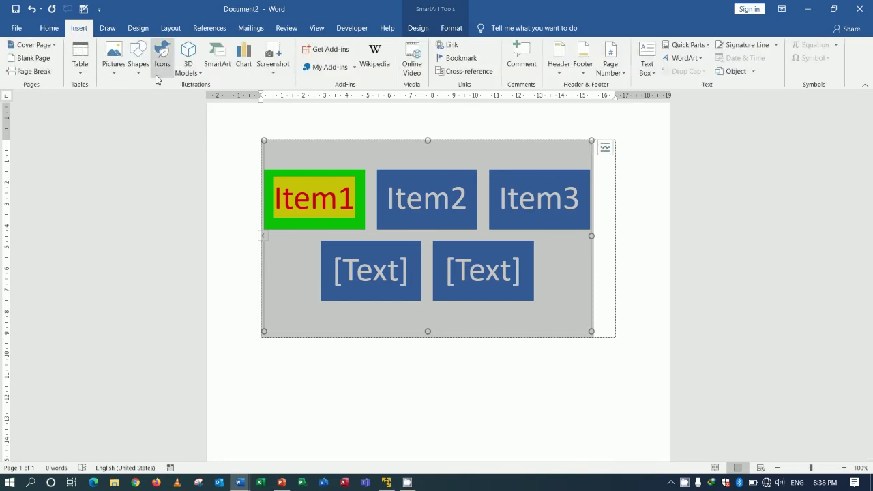
left_click(218, 61)
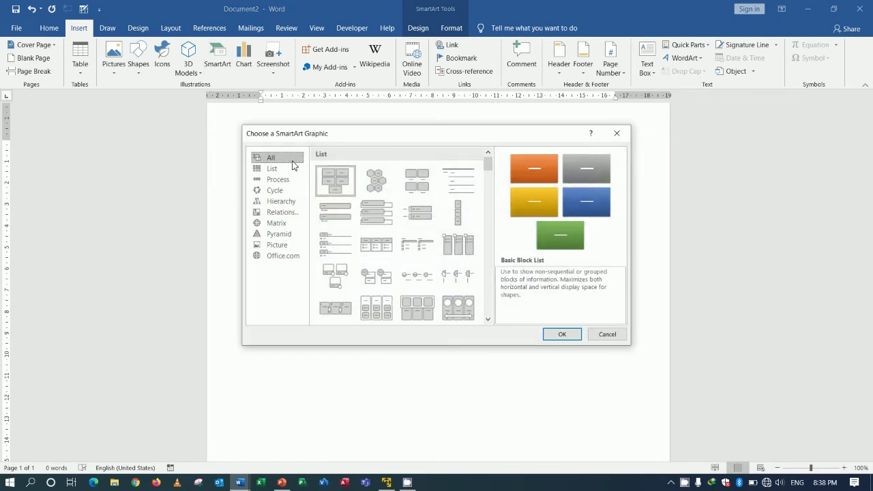
left_click(278, 179)
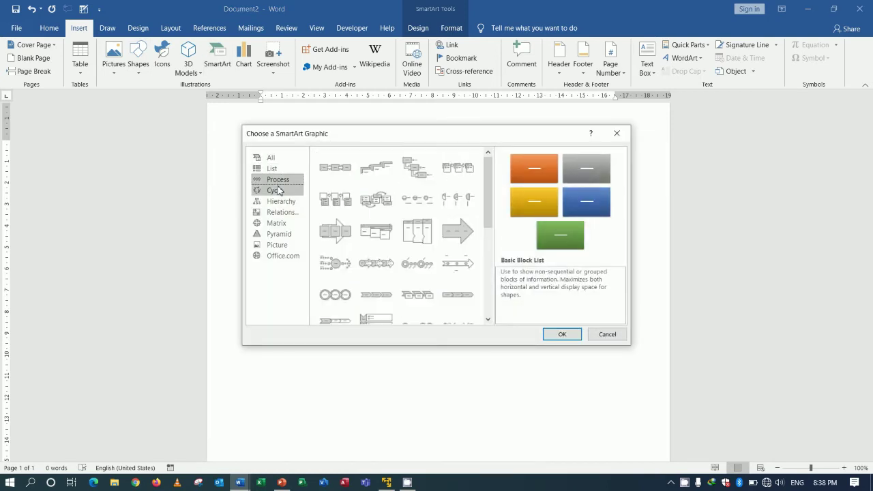
left_click(277, 192)
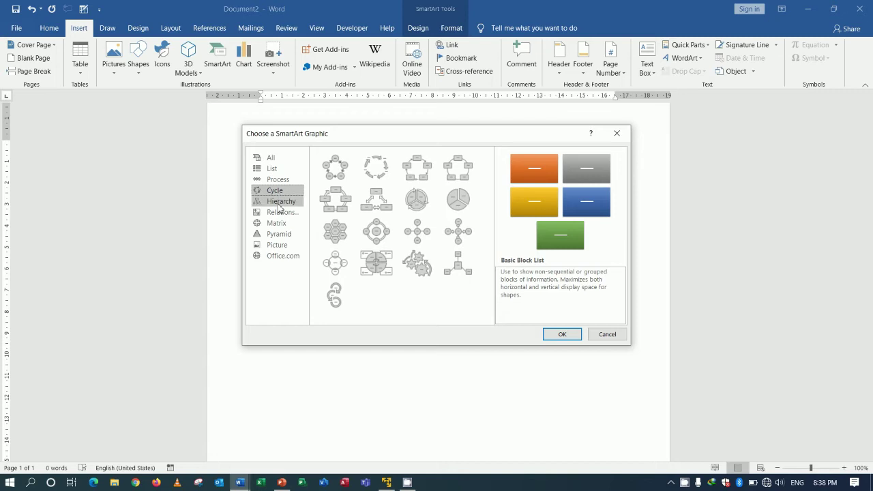
left_click(279, 205)
left_click(330, 170)
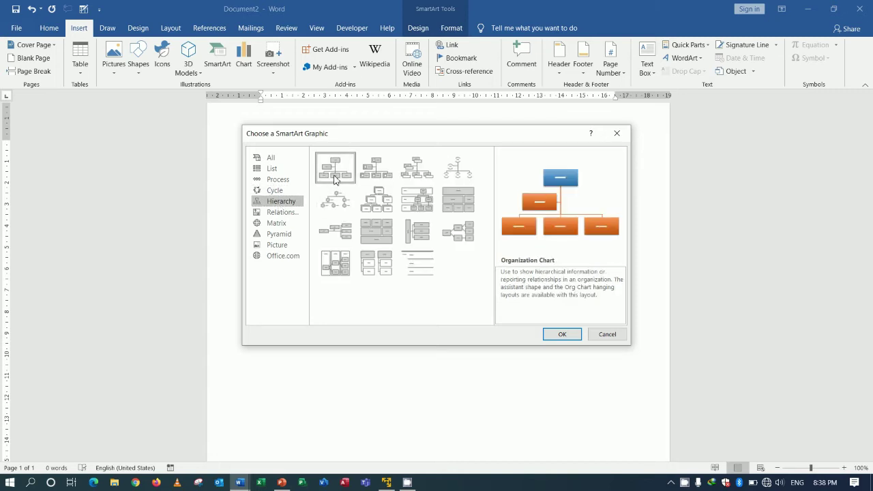
left_click(562, 337)
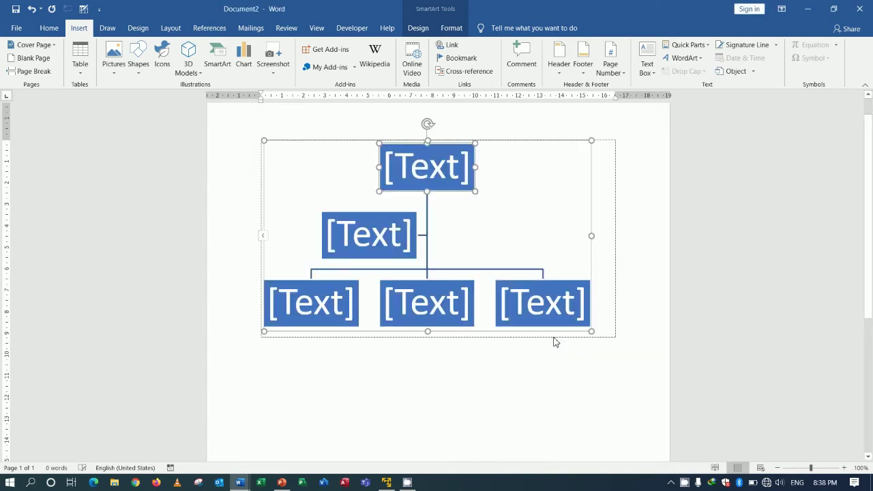
Apply square text wrapping to the org chart and move it slightly down the page.
left_click(509, 394)
left_click(522, 334)
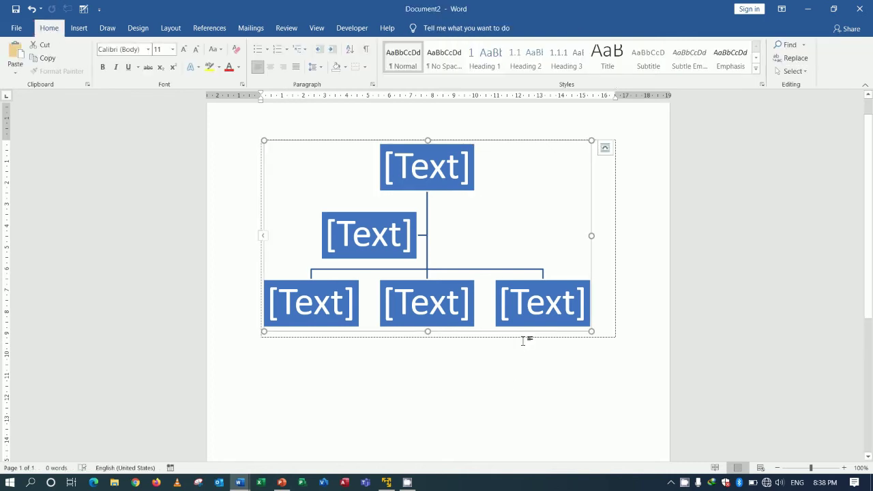
left_click(605, 148)
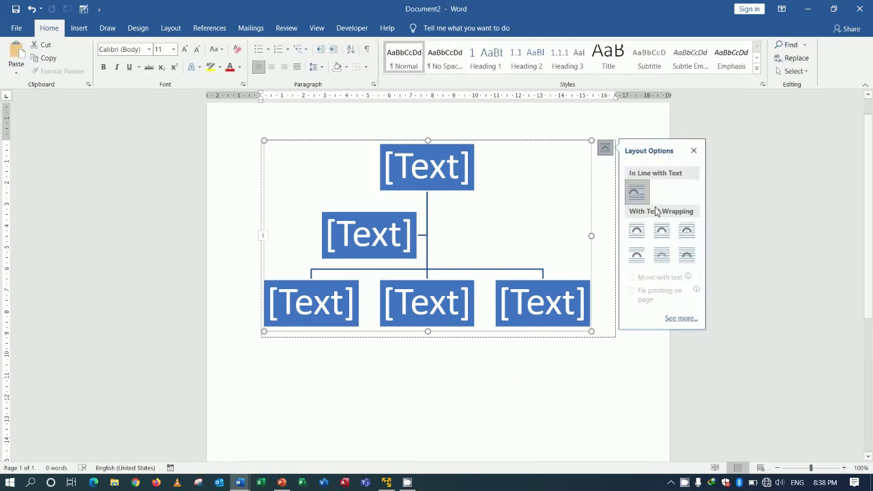
left_click(660, 233)
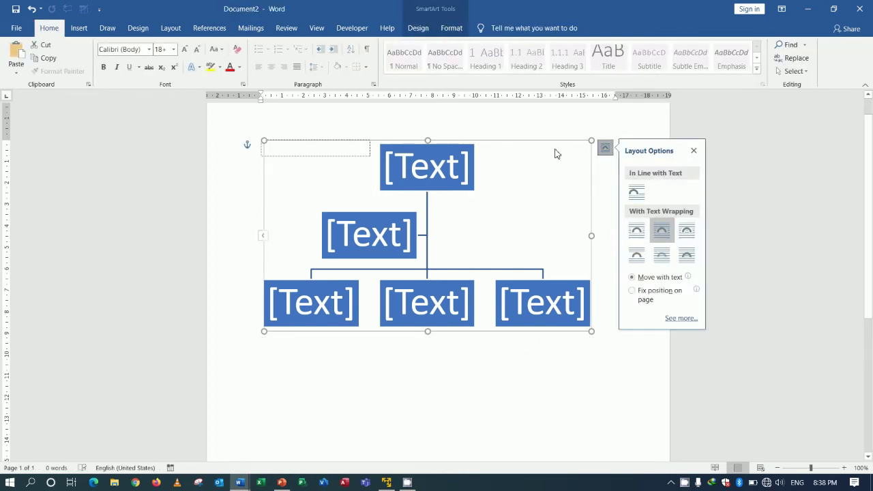
left_click_drag(555, 142, 557, 180)
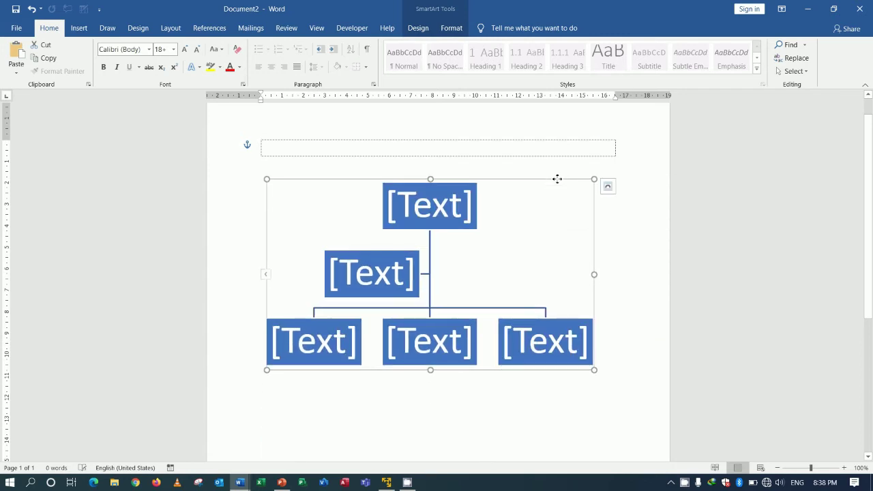
Reselect the organization chart and place the cursor in its top box.
scroll(577, 256, "down", 5)
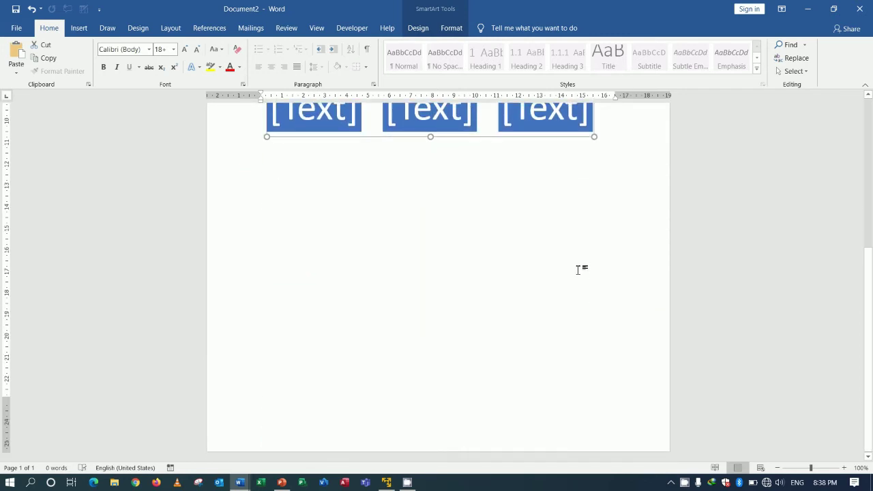
scroll(578, 271, "up", 5)
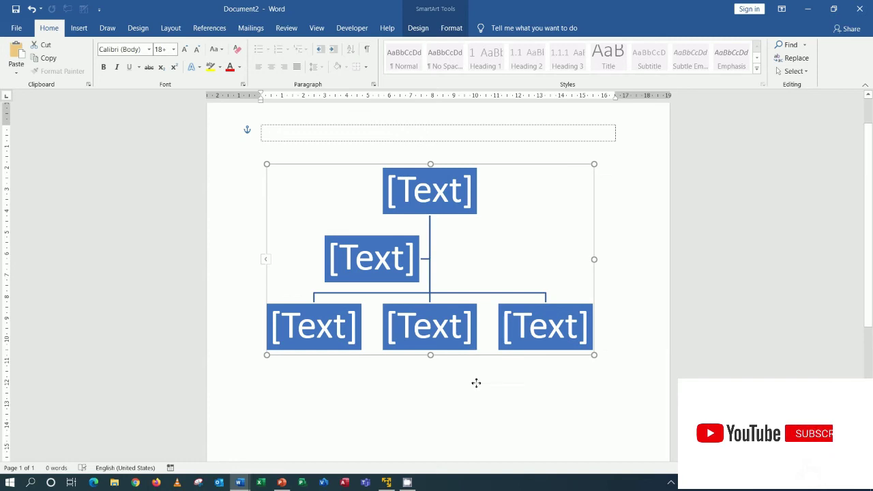
left_click(626, 249)
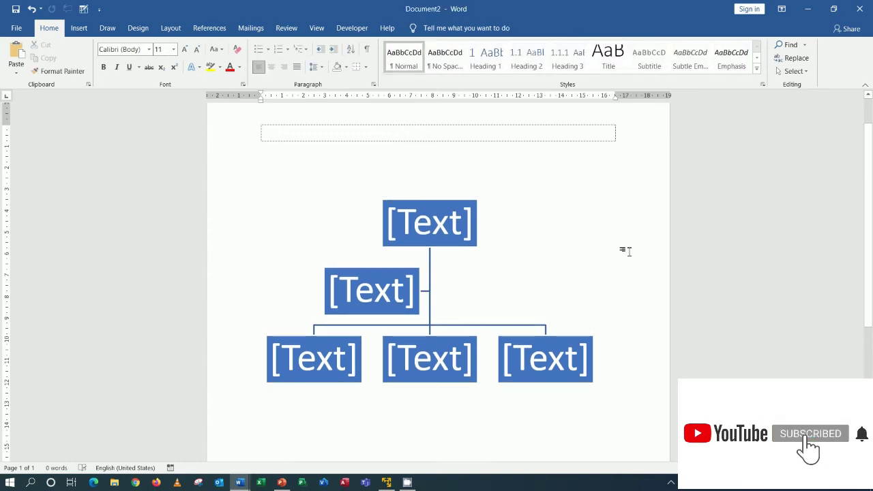
scroll(626, 251, "up", 1)
scroll(626, 250, "up", 1)
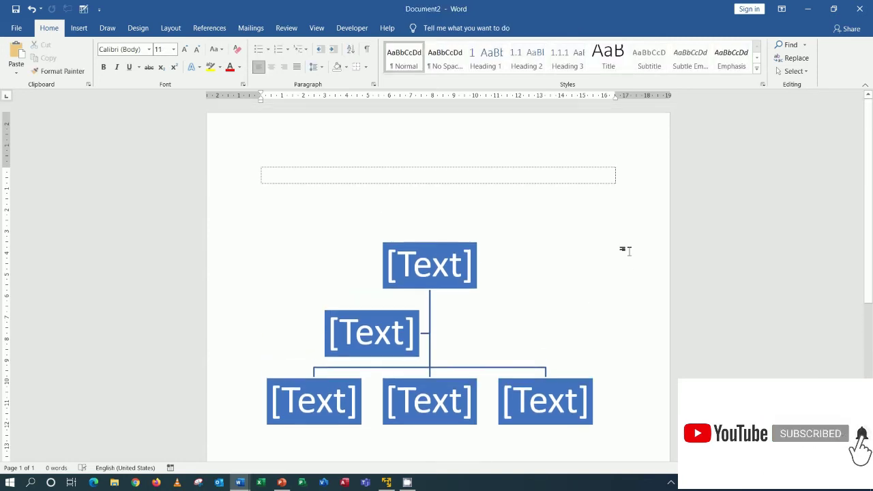
left_click(477, 288)
scroll(495, 229, "down", 1)
left_click(479, 207)
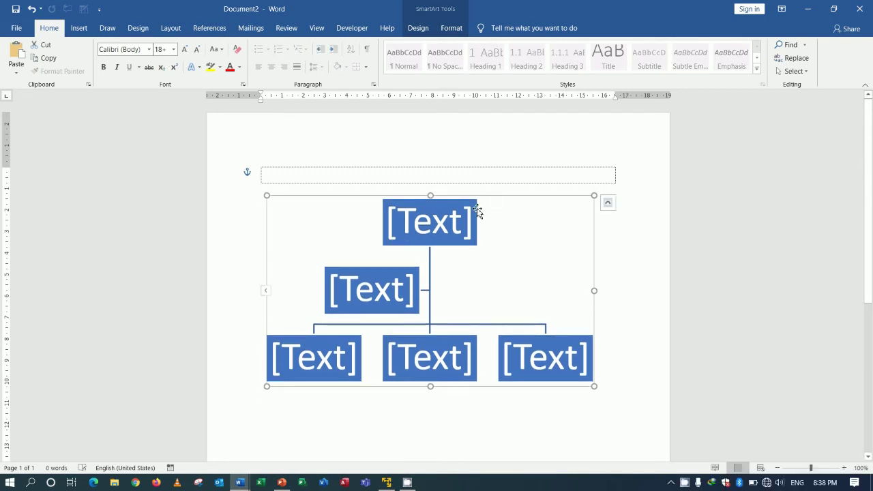
left_click(469, 221)
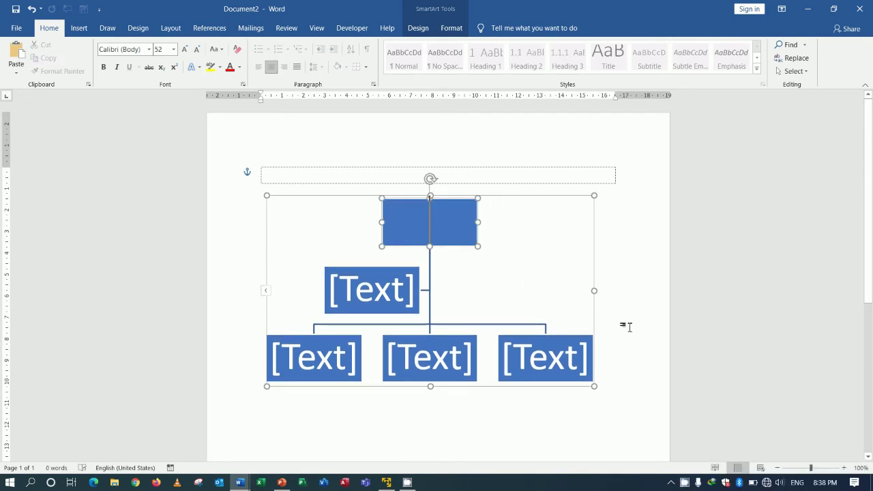
Label the top box General Manager and widen it to fit one line.
type("Gener")
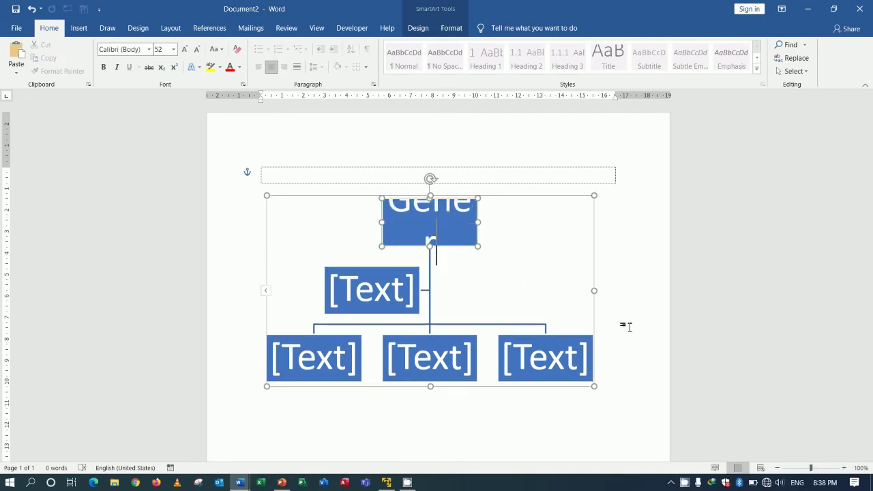
type("al")
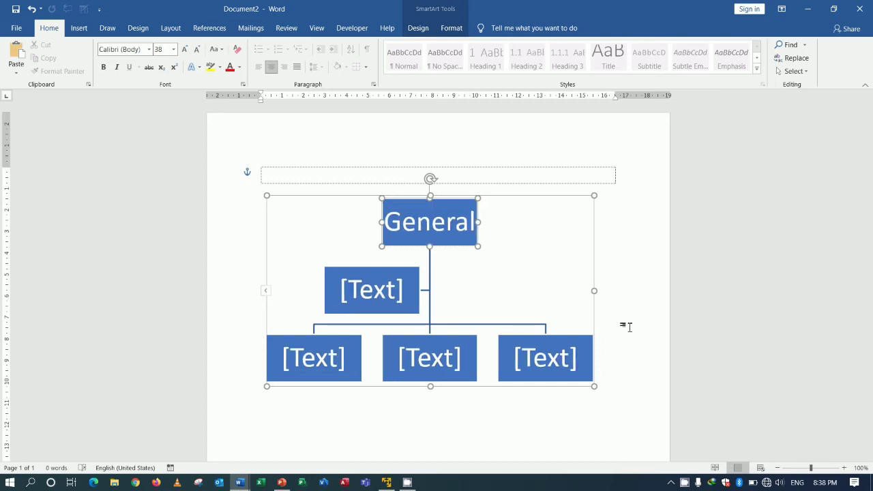
type(" Manager")
left_click(644, 257)
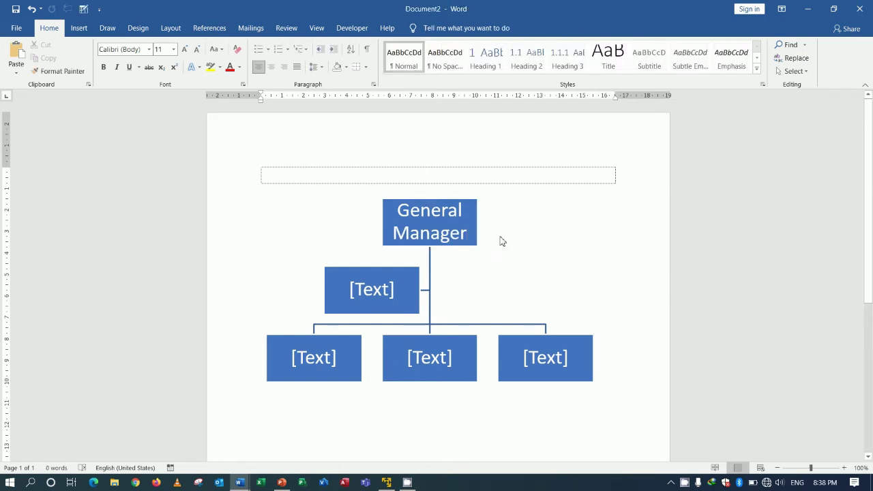
left_click(478, 225)
left_click_drag(493, 225, 513, 224)
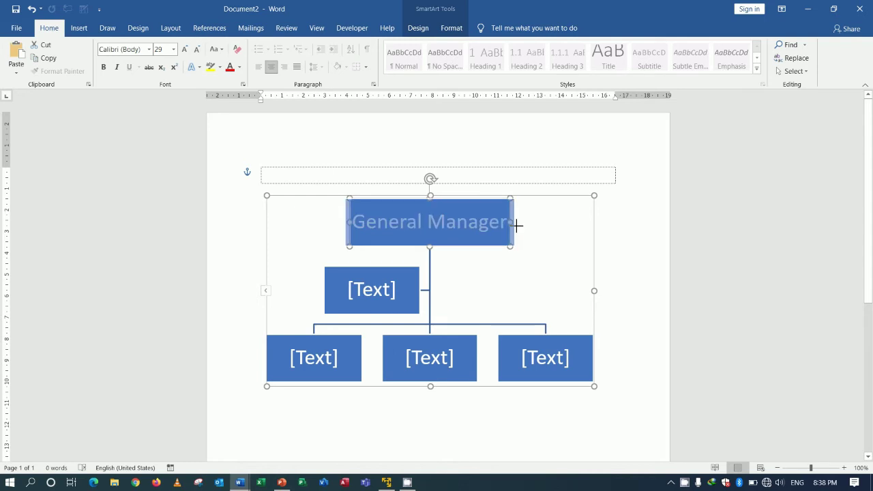
left_click_drag(512, 224, 519, 225)
left_click(536, 242)
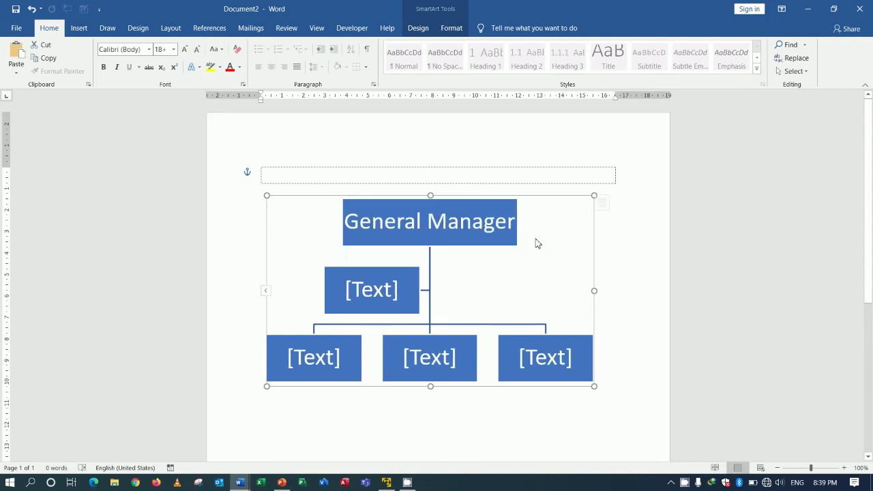
Label the assistant box Section Manager.
left_click(401, 290)
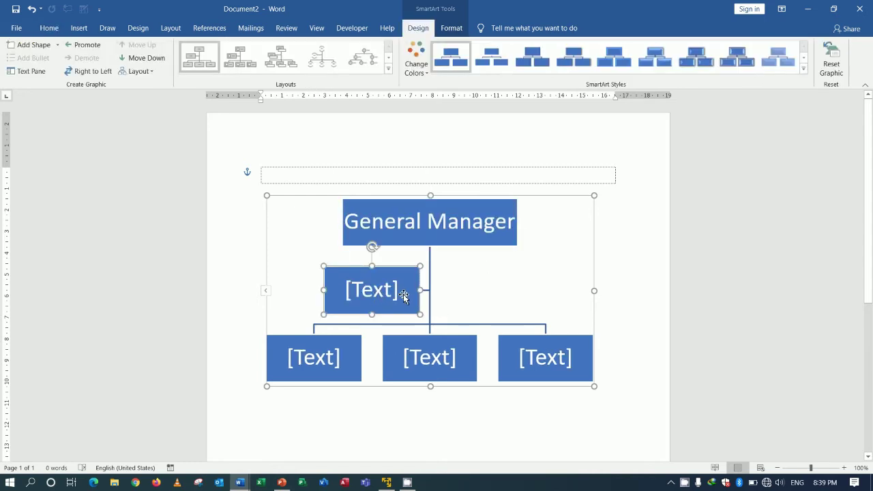
left_click(401, 290)
type("Section")
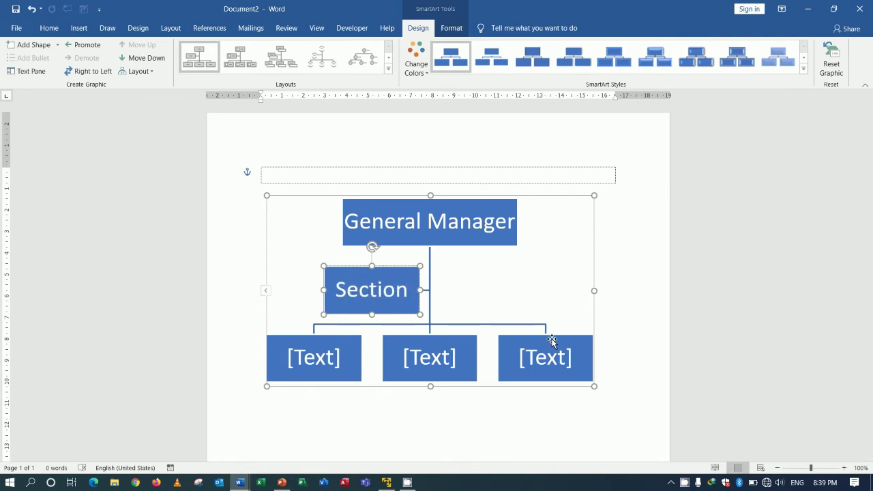
type(" Manager")
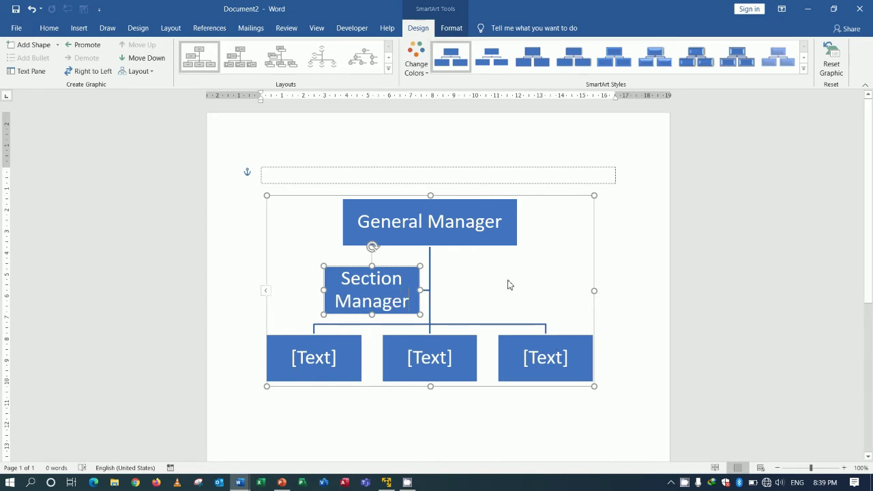
left_click(510, 285)
left_click(699, 266)
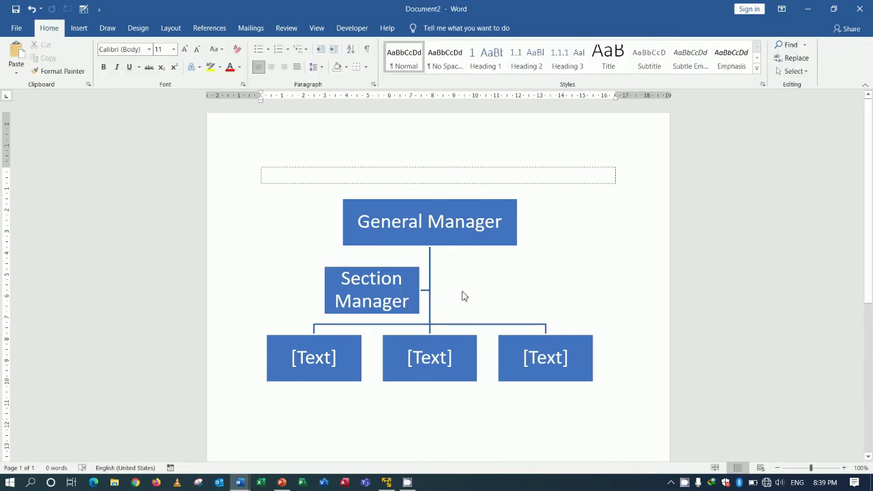
left_click(334, 362)
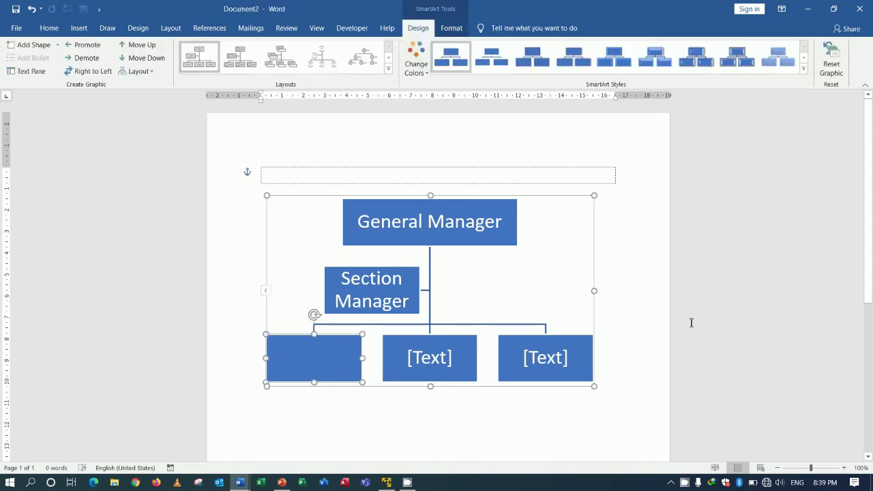
Label the first bottom box Supervisor1 and copy that label.
type("Supera")
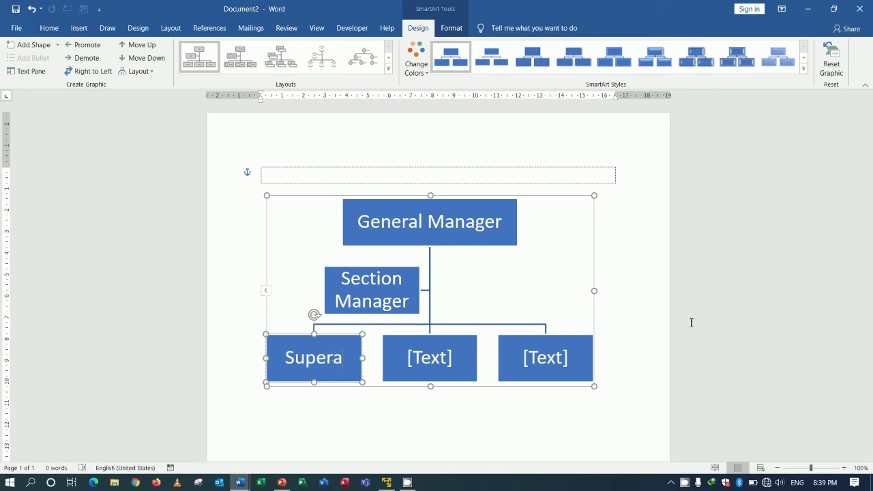
key("BackSpace")
type("vi")
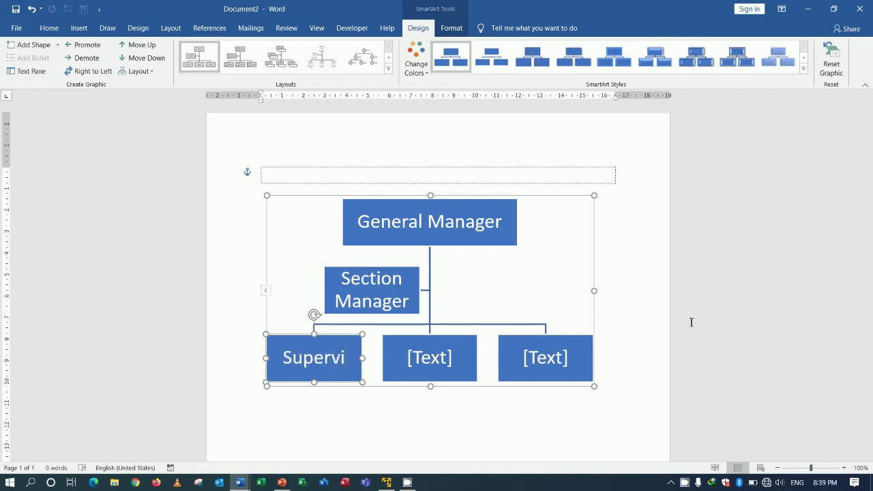
type("sor")
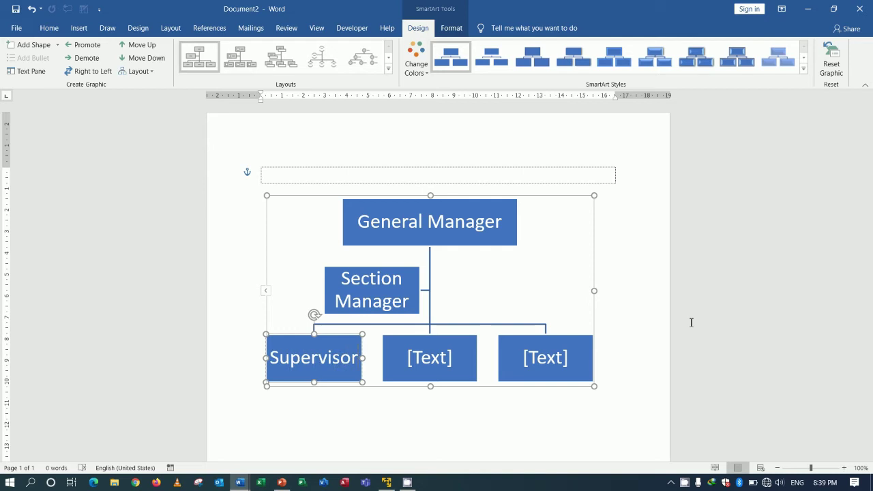
type("1")
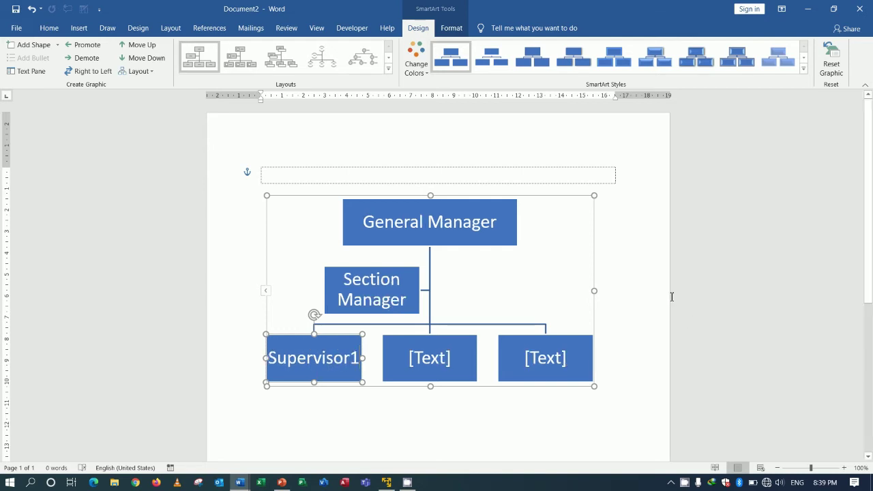
left_click(451, 359)
left_click(337, 360)
double_click(334, 357)
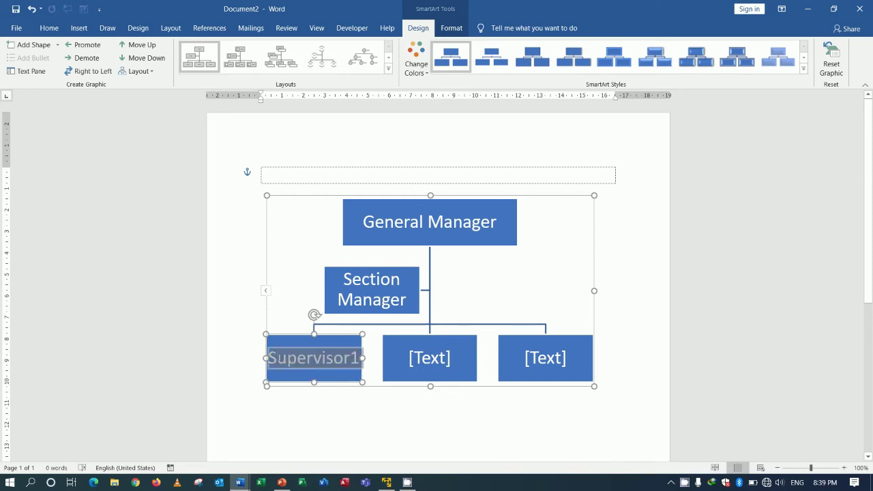
key("ctrl+c")
Paste the label into the middle and right boxes, editing them to Supervisor2 and Supervisor3.
left_click(423, 354)
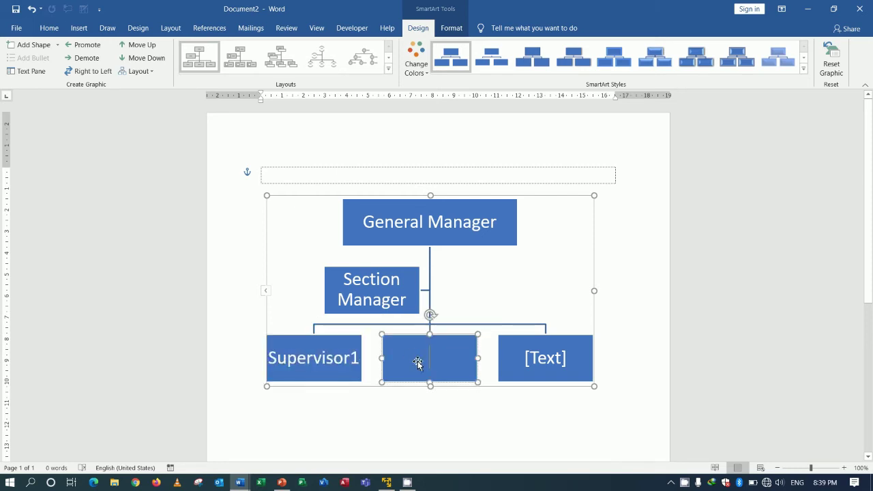
key("ctrl+v")
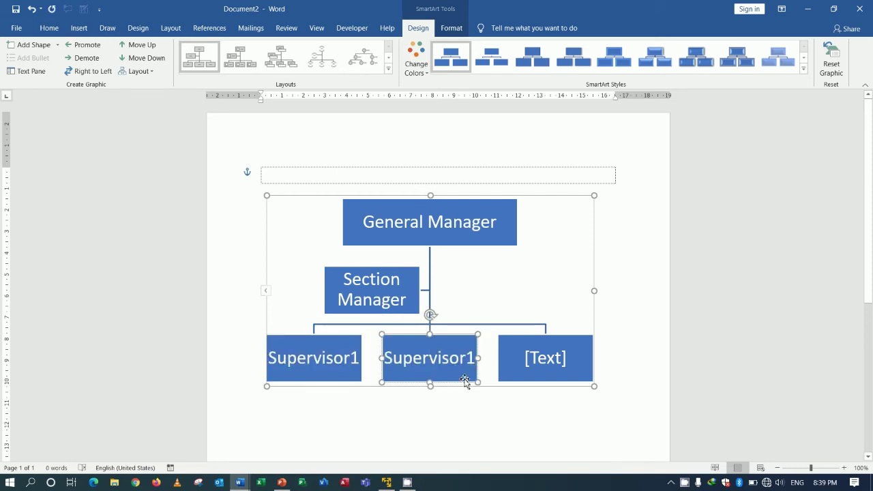
key("BackSpace")
type("2")
left_click(553, 367)
key("ctrl+v")
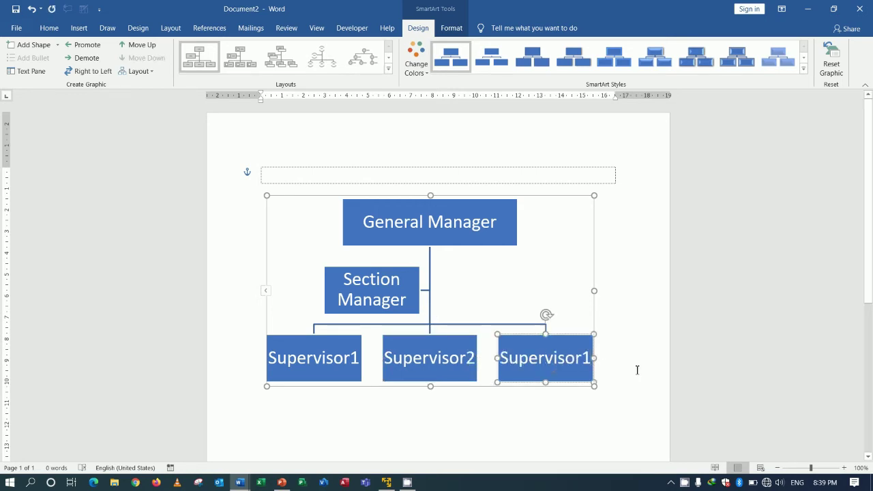
key("BackSpace")
type("3")
left_click(632, 301)
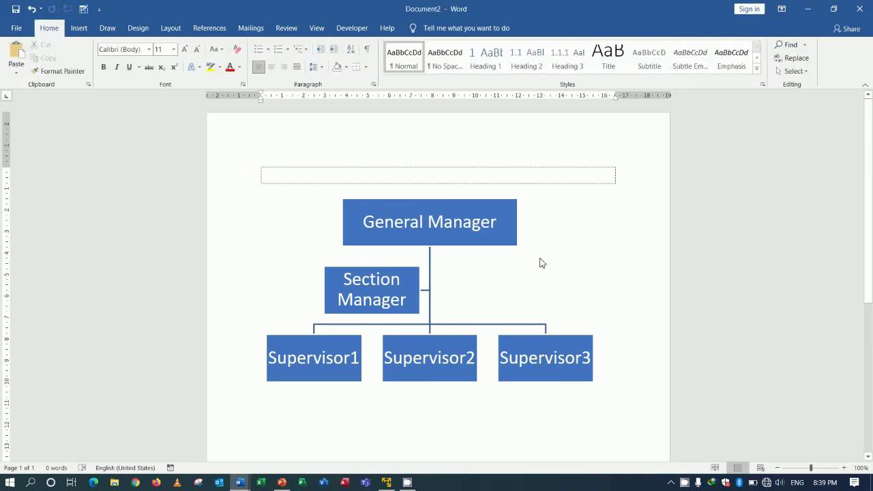
Add two new empty boxes after Supervisor3 in the org chart's bottom row.
left_click(517, 247)
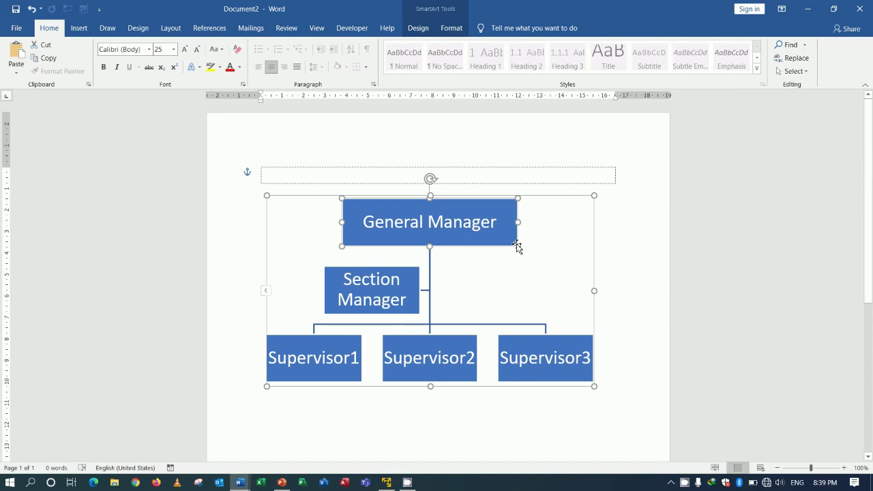
left_click(615, 273)
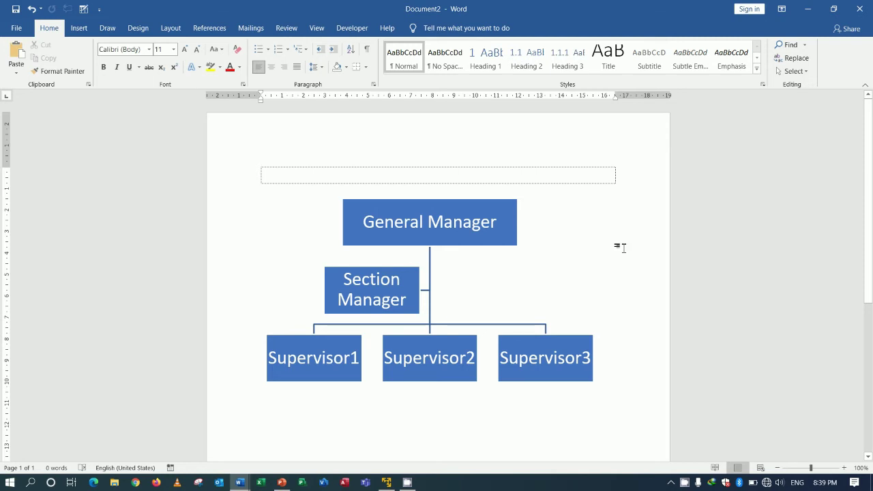
left_click(431, 272)
left_click(573, 351)
right_click(573, 351)
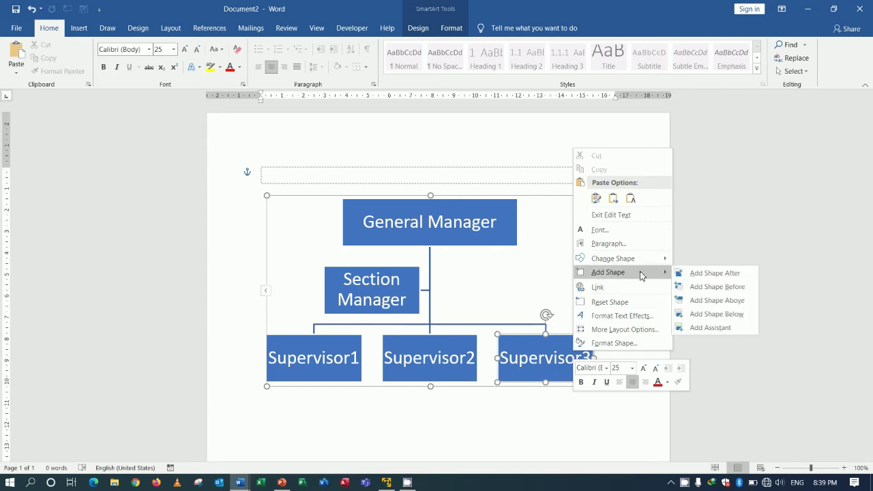
mouse_move(607, 272)
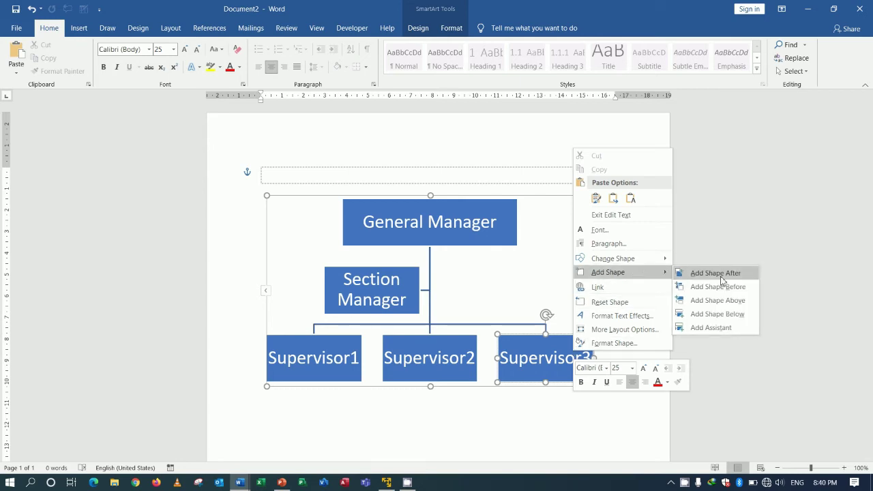
left_click(716, 273)
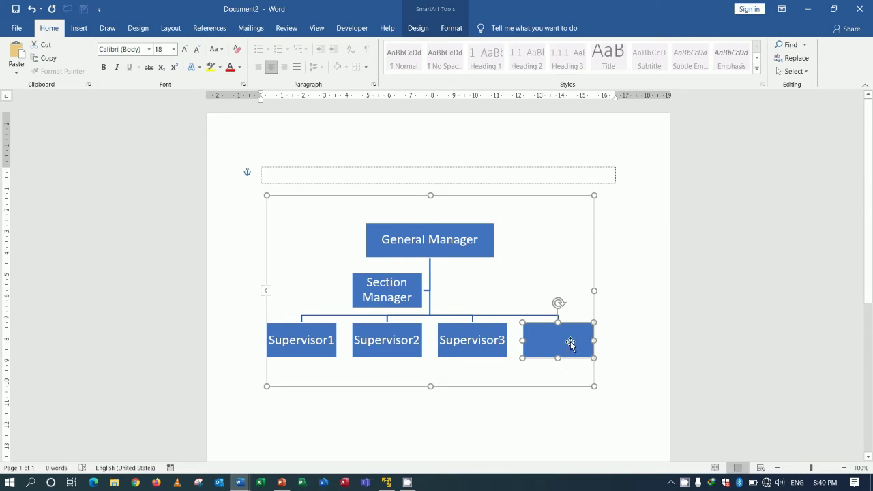
right_click(566, 345)
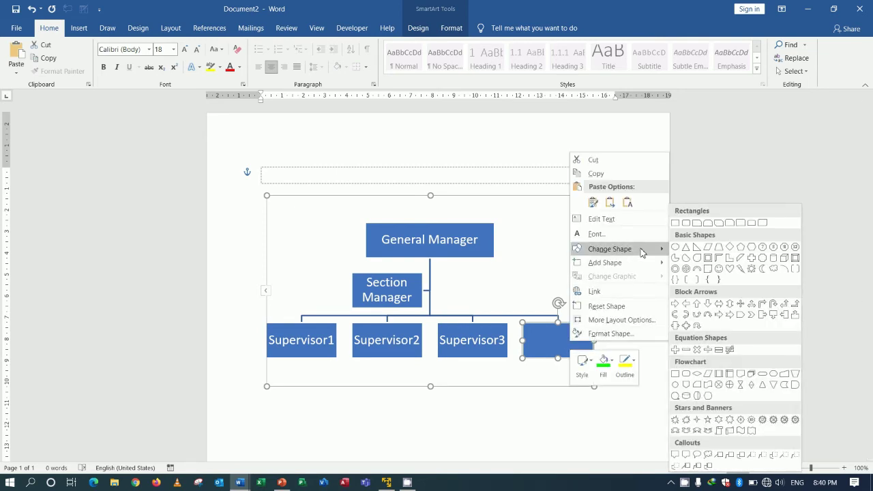
mouse_move(605, 262)
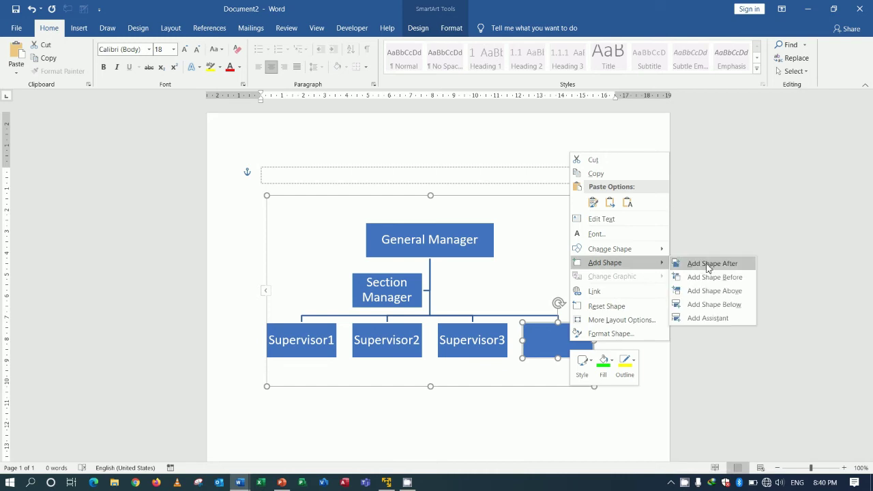
left_click(713, 264)
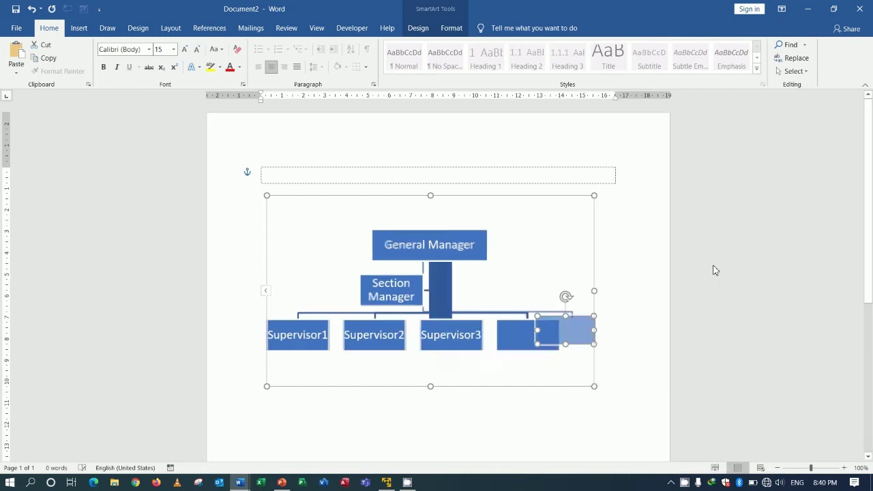
Switch the page to Landscape and drag the org chart to the right margin.
left_click(536, 366)
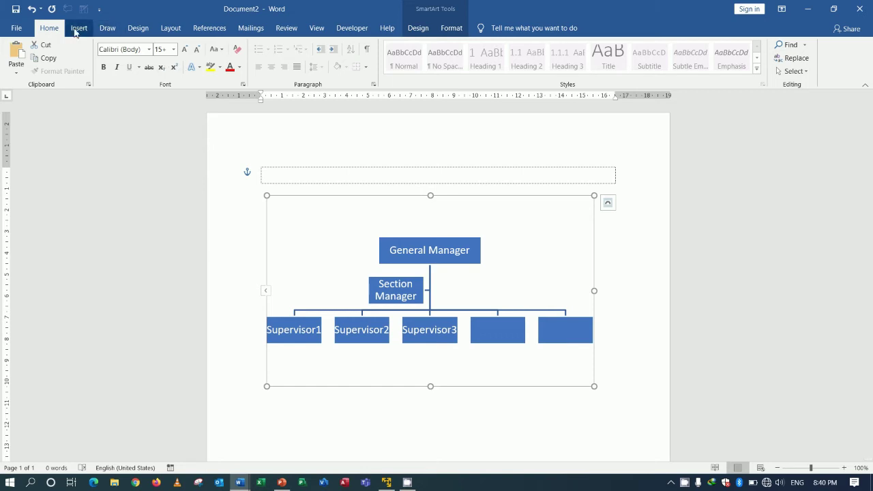
left_click(171, 28)
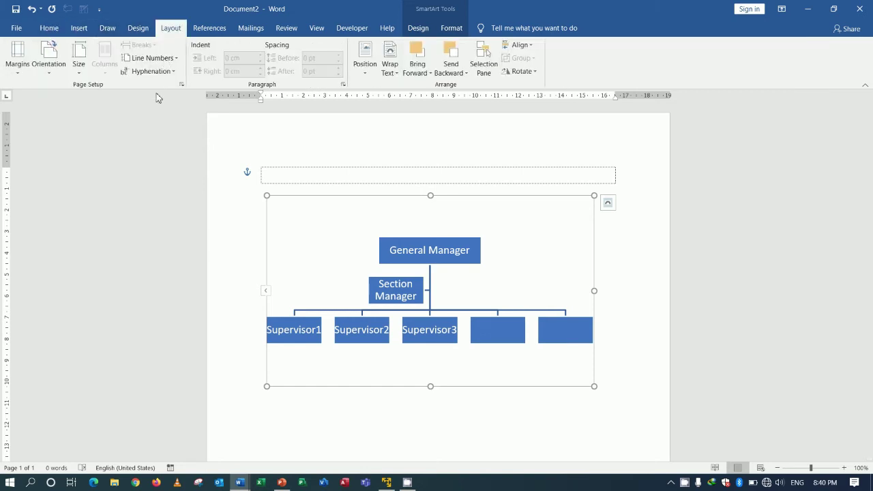
left_click(58, 77)
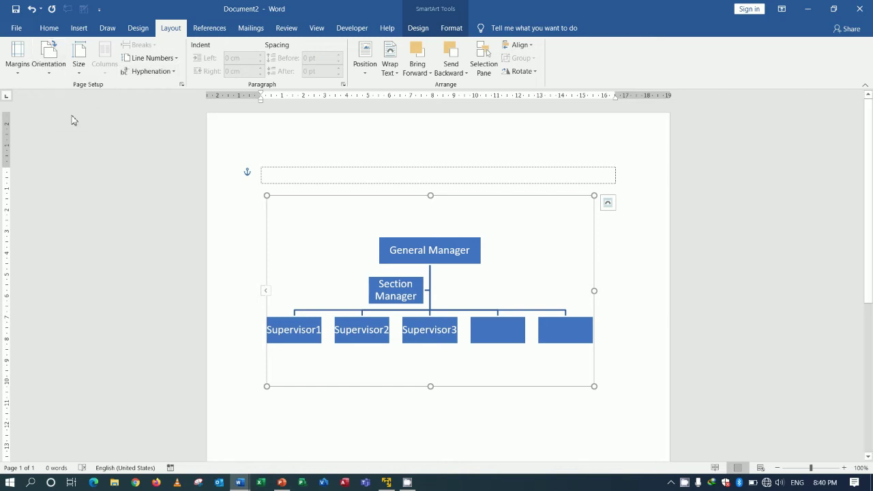
left_click(72, 117)
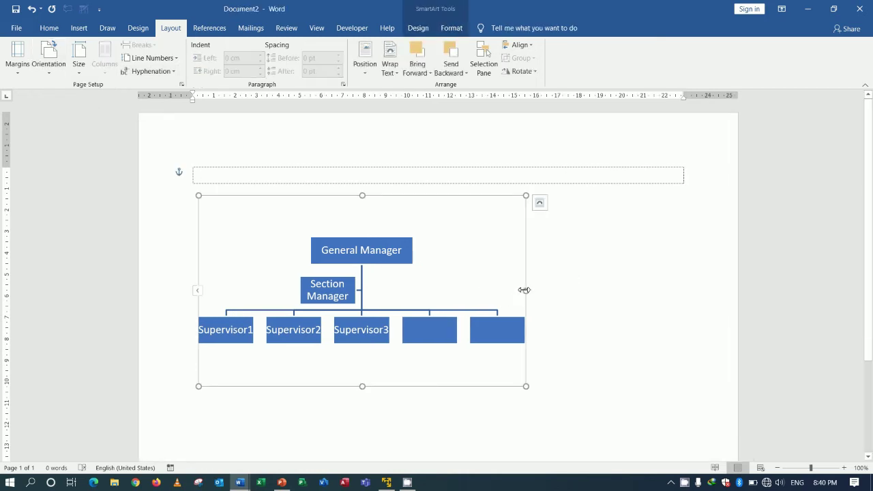
left_click_drag(527, 290, 684, 291)
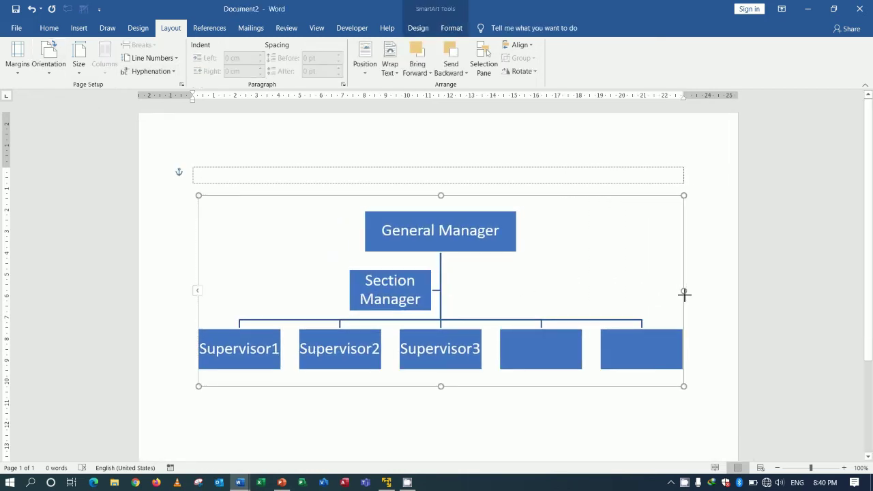
left_click(511, 415)
left_click(454, 378)
right_click(455, 377)
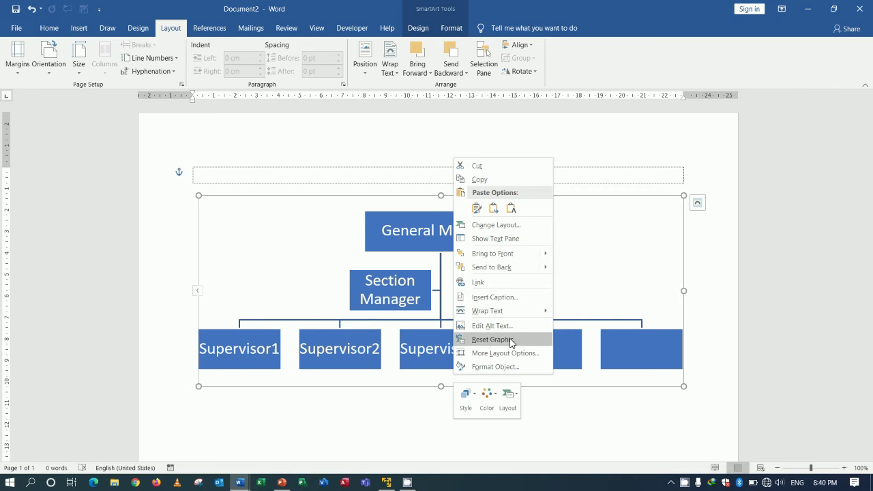
Add a box below Supervisor3, then another box beneath that new one.
left_click(396, 379)
left_click(432, 362)
right_click(437, 355)
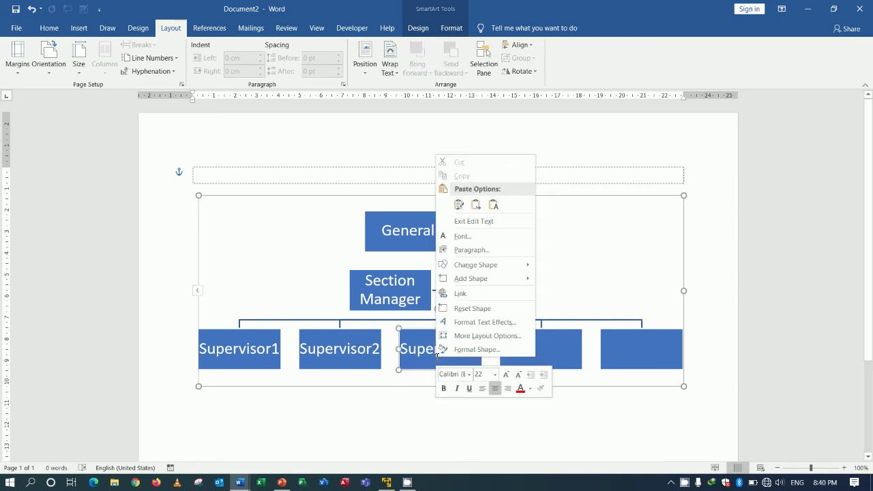
mouse_move(481, 278)
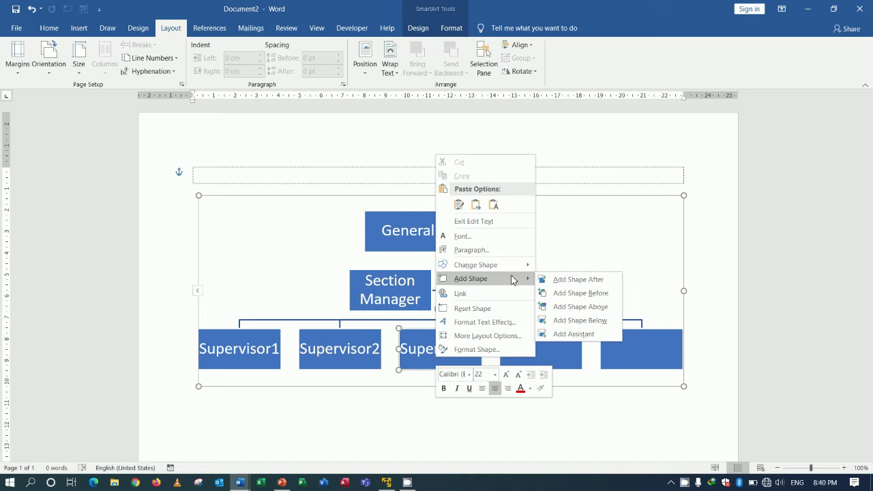
left_click(582, 329)
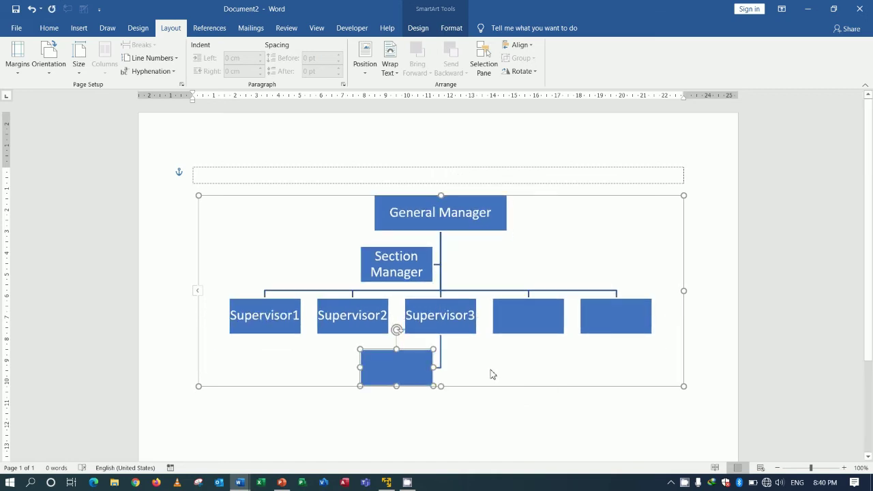
left_click(423, 365)
left_click(423, 364)
right_click(423, 365)
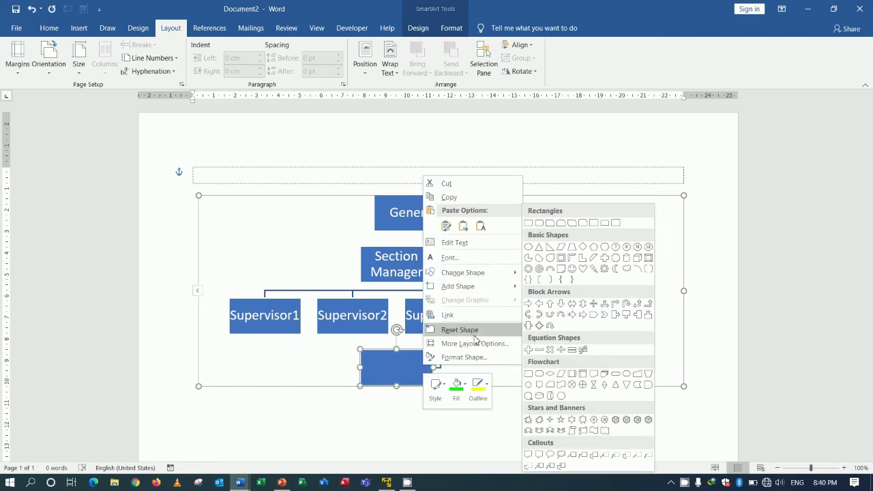
mouse_move(459, 286)
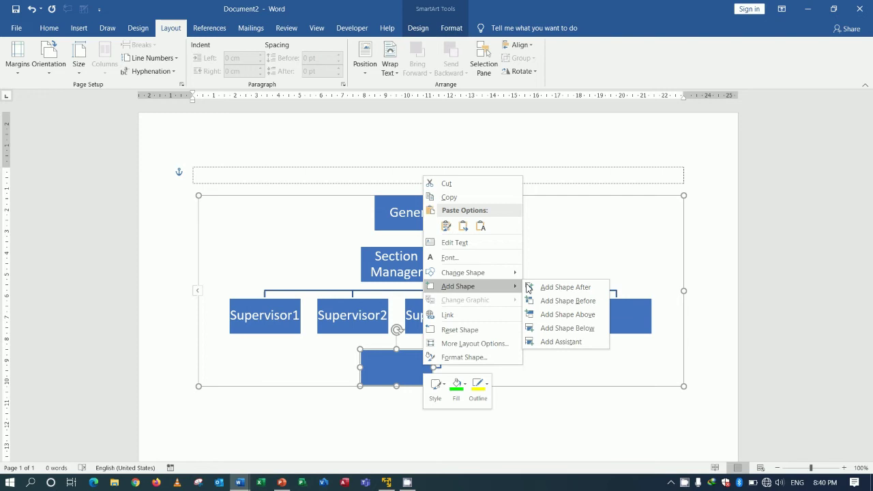
left_click(577, 319)
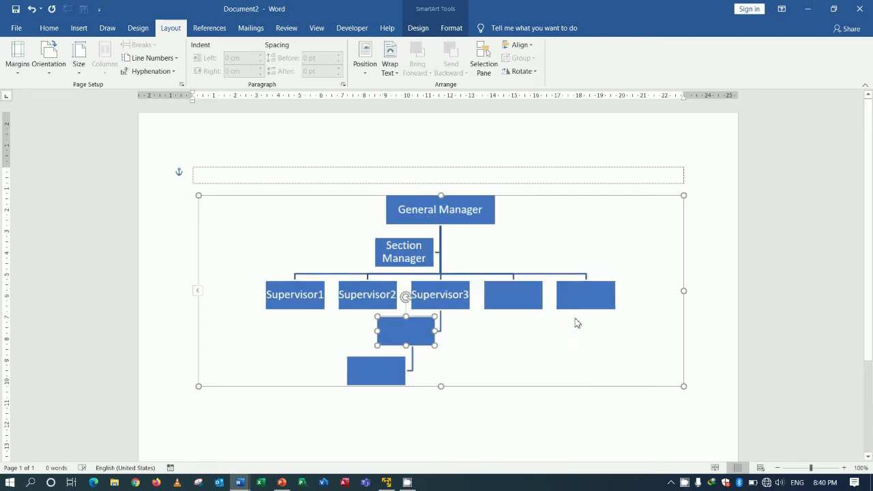
Add a box below the lowest box and a sibling box after it.
left_click(457, 344)
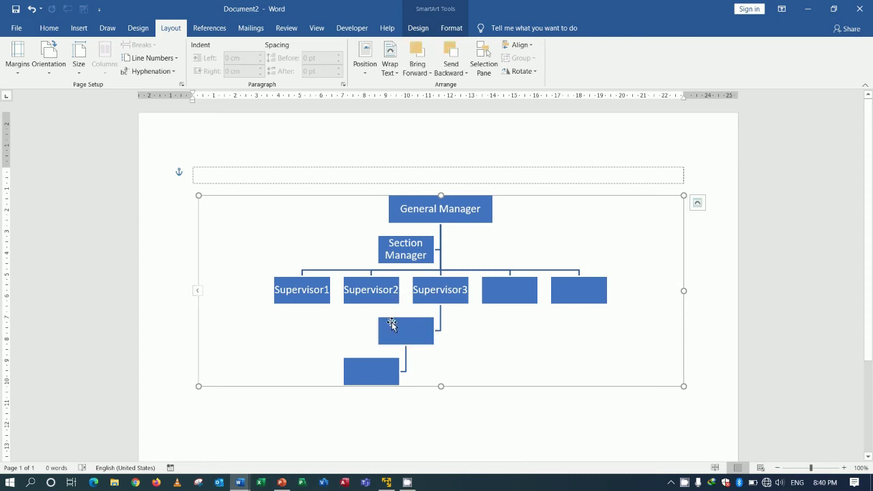
left_click(384, 367)
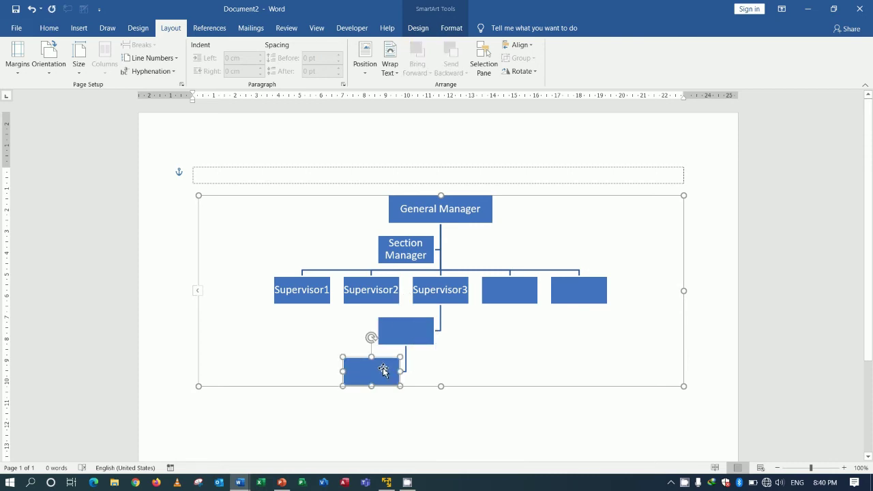
right_click(384, 369)
mouse_move(417, 289)
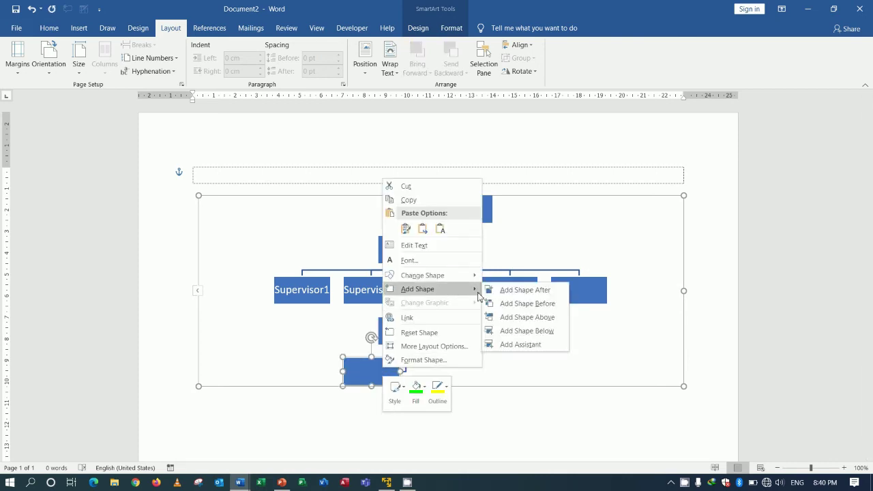
left_click(523, 332)
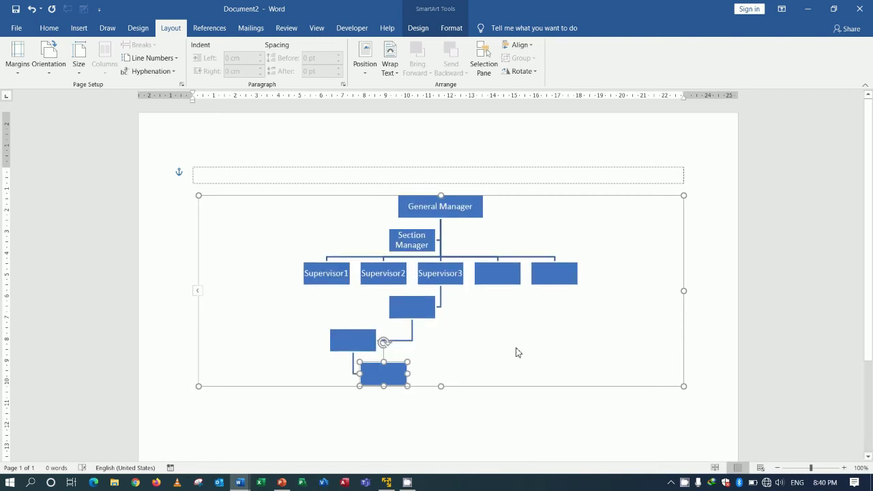
right_click(397, 375)
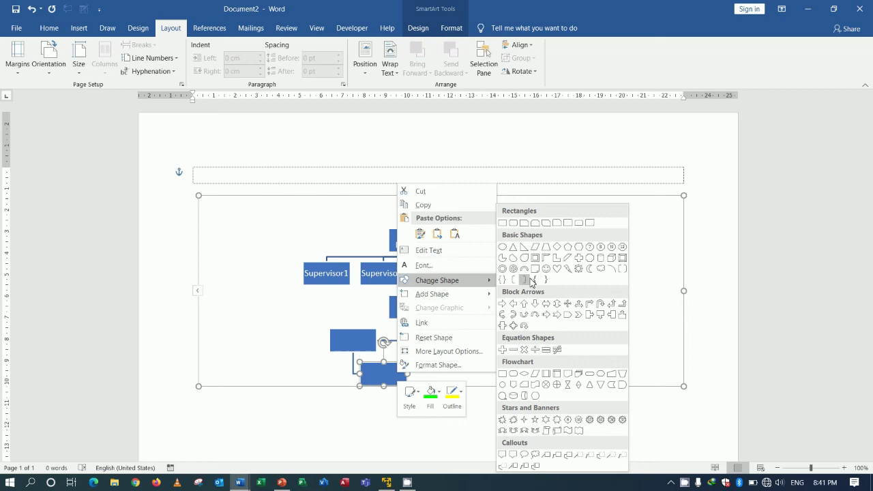
mouse_move(433, 293)
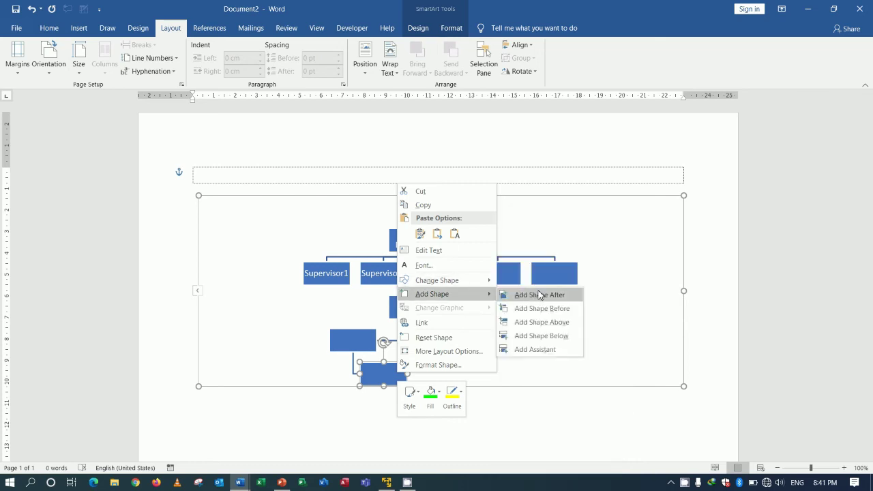
left_click(540, 294)
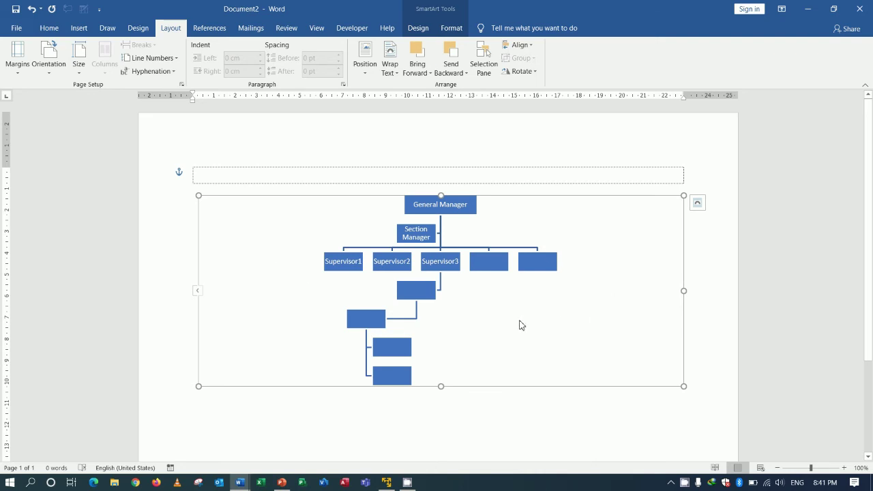
scroll(520, 325, "down", 3)
Below the org chart, insert a Basic Pyramid SmartArt from the Pyramid category.
left_click(337, 316)
scroll(335, 361, "up", 1)
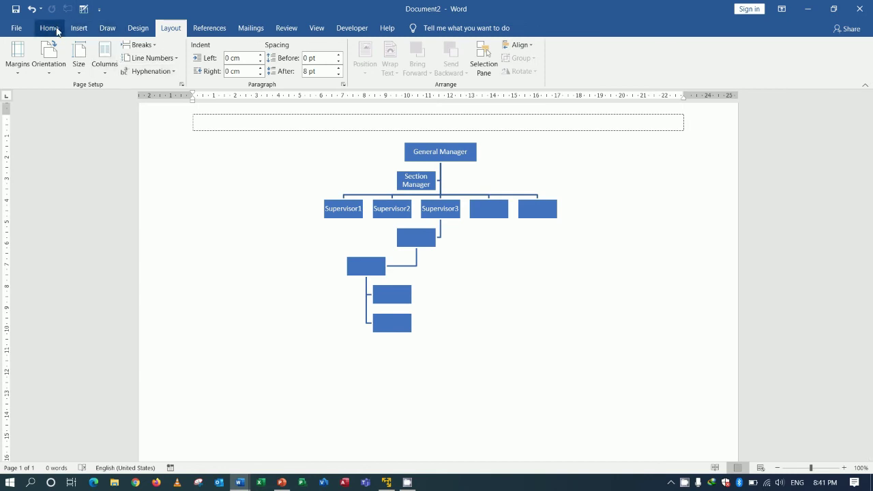
left_click(49, 28)
left_click(78, 27)
left_click(217, 69)
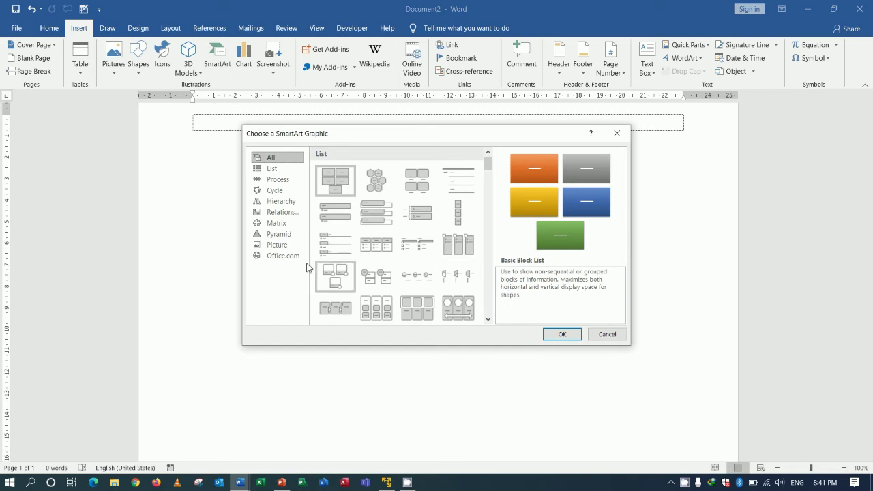
left_click(277, 223)
left_click(285, 235)
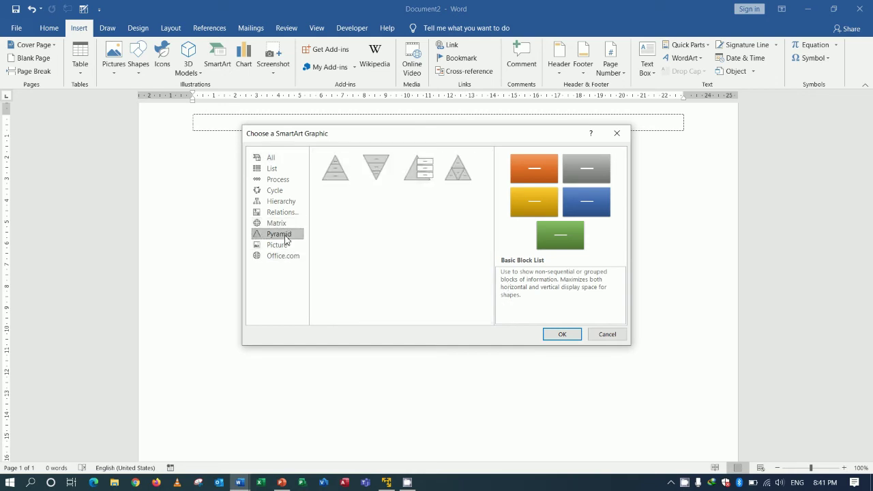
left_click(333, 177)
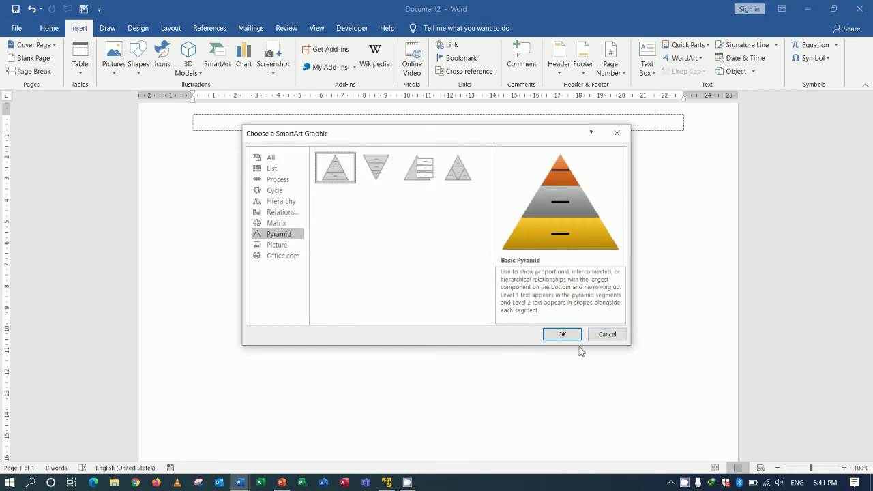
left_click(562, 334)
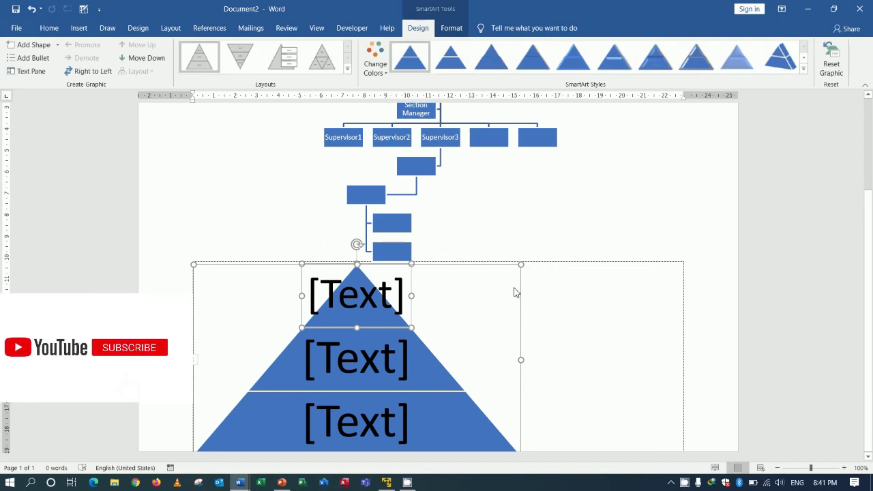
Resize the pyramid graphic and type GM in its top level.
left_click_drag(520, 264, 457, 310)
left_click(538, 302)
left_click(363, 294)
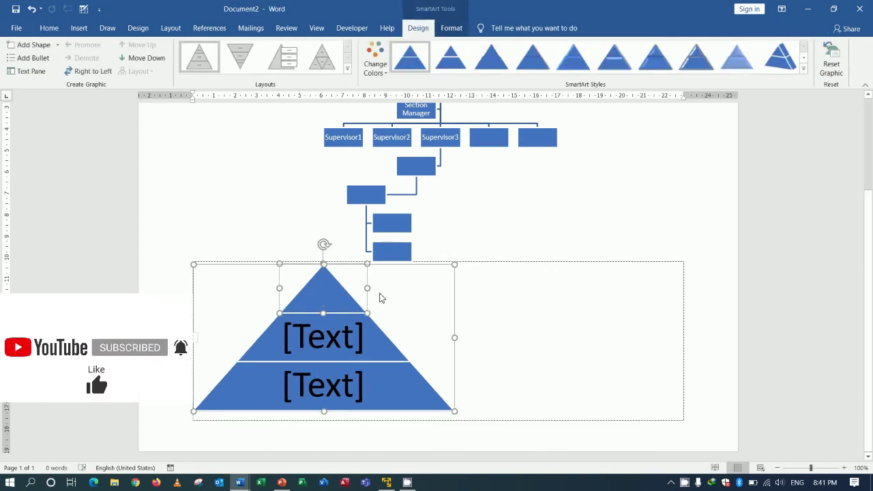
type("GM")
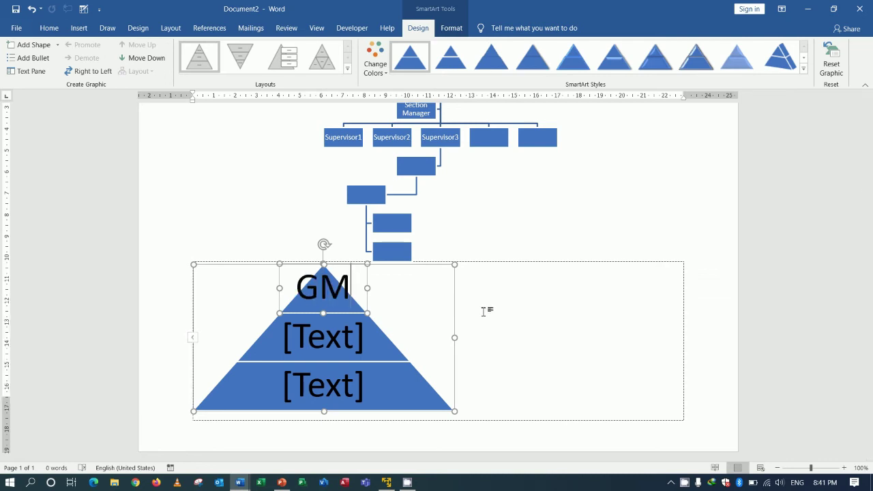
Reduce the GM label's font size by six steps from the Home tools.
left_click(473, 302)
left_click(341, 298)
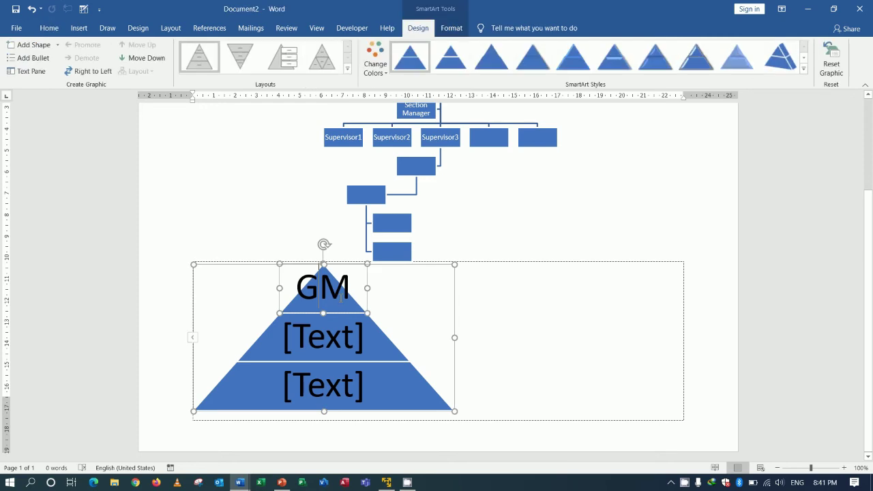
left_click(49, 28)
left_click(196, 51)
left_click(197, 50)
left_click(196, 50)
left_click(196, 50)
left_click(196, 51)
left_click(196, 51)
left_click(512, 303)
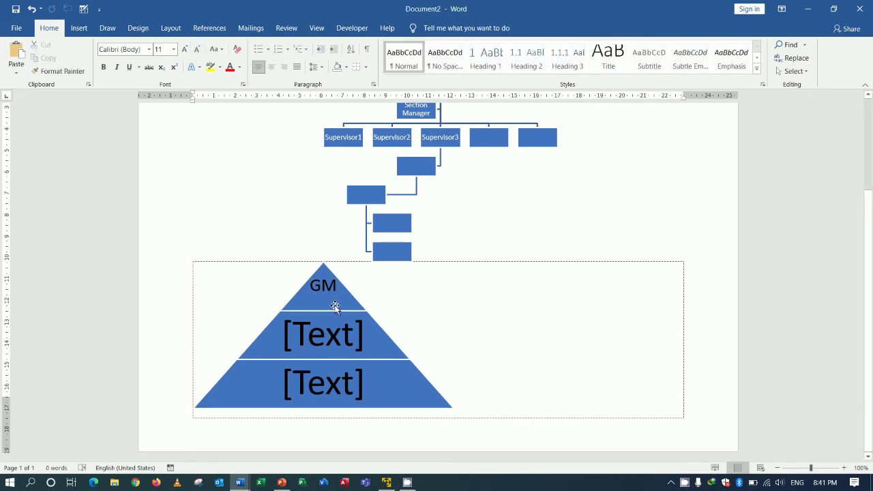
Type SUP in the middle pyramid level and Tech in the bottom level.
left_click(336, 334)
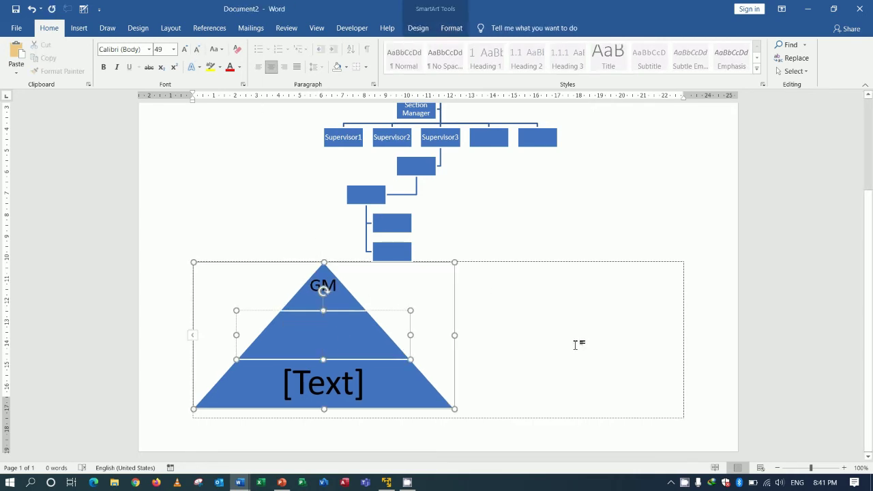
type("S")
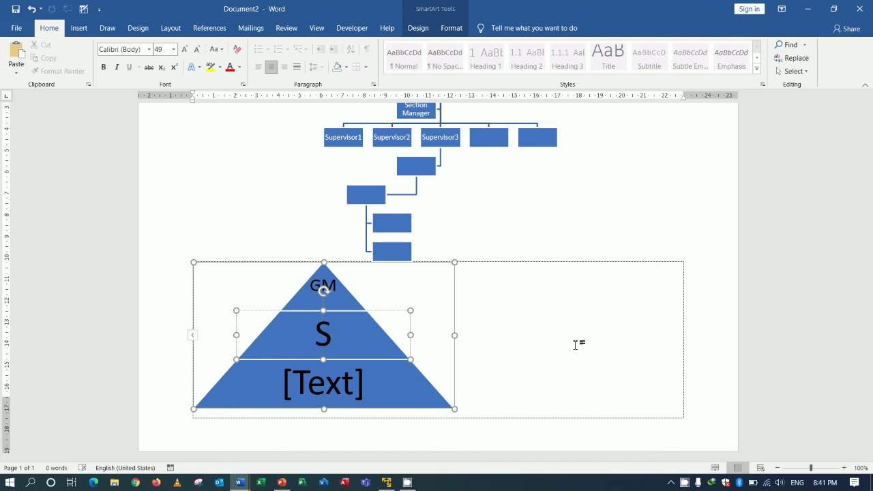
type("UP")
left_click(575, 345)
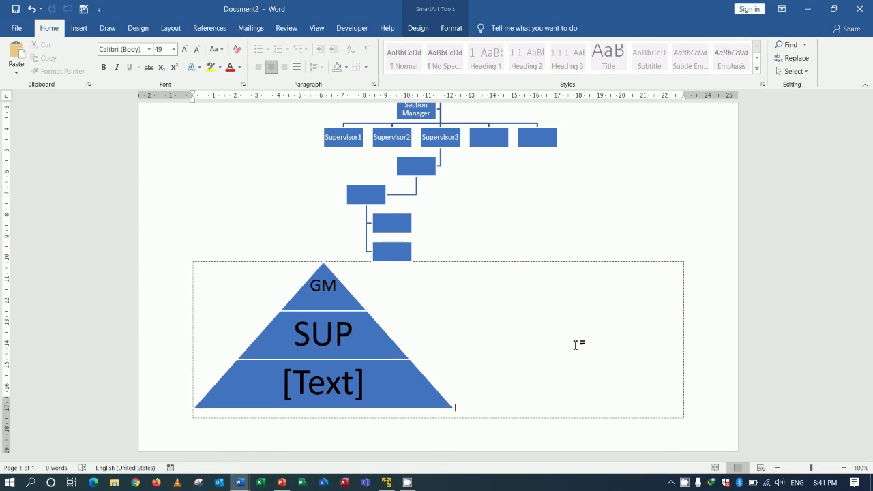
left_click(355, 393)
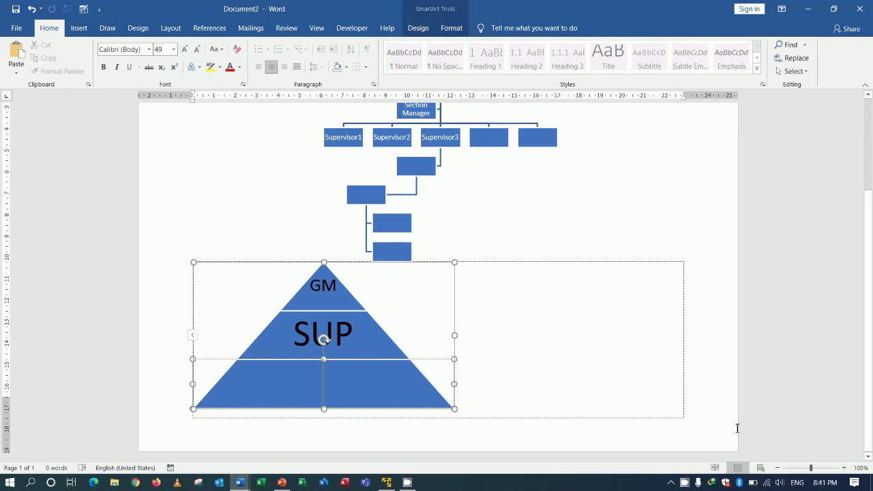
type("Tech")
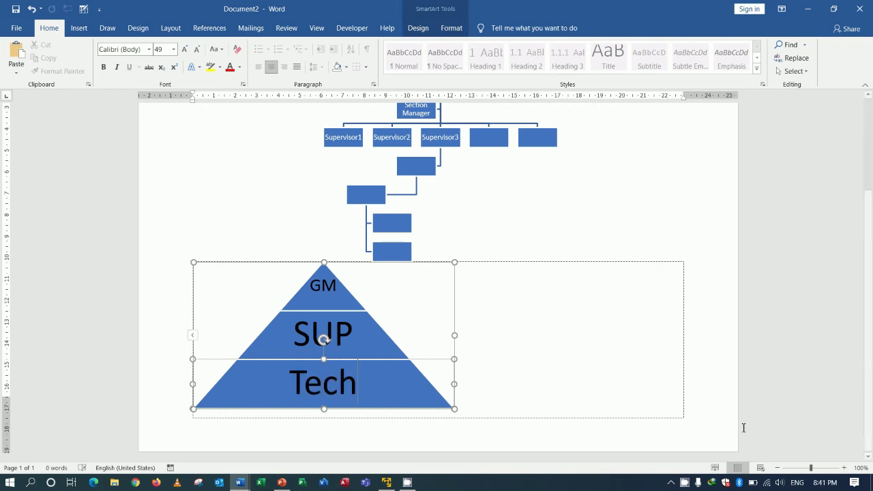
left_click(575, 384)
left_click(362, 388)
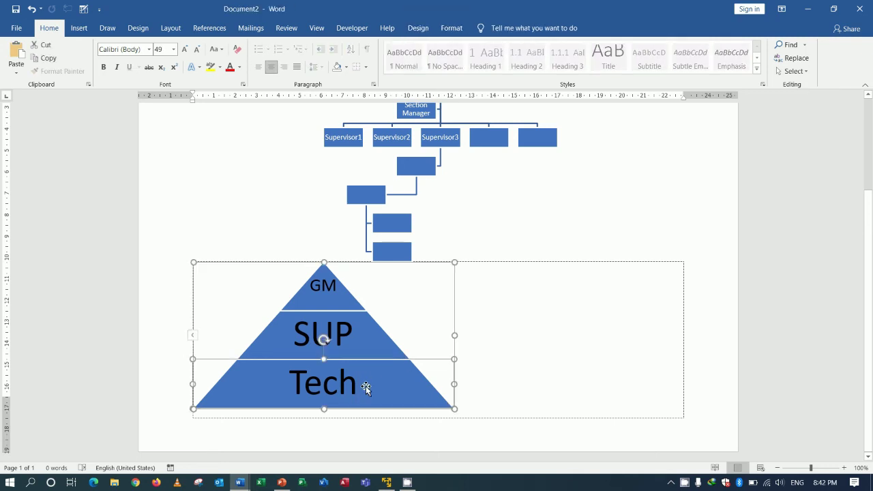
right_click(363, 388)
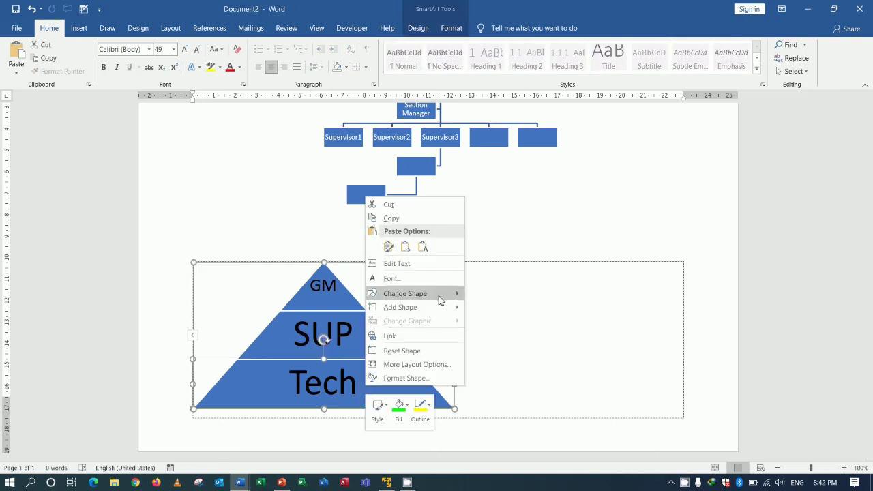
mouse_move(410, 307)
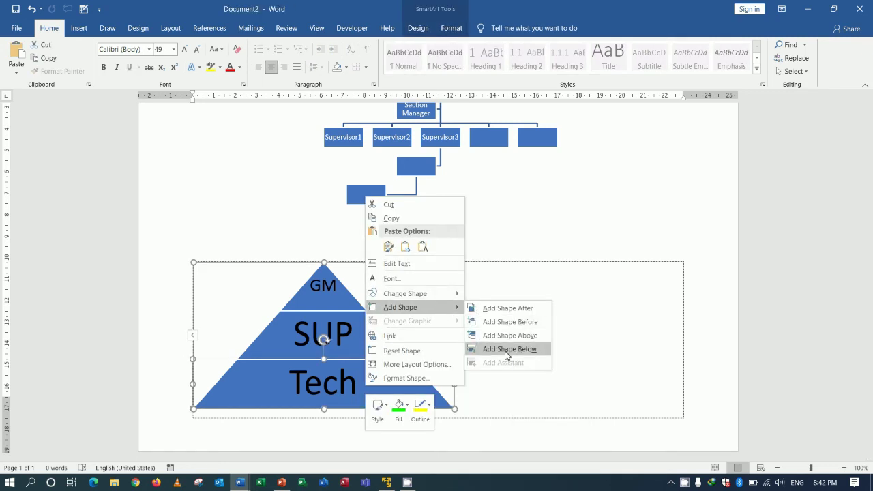
Add a shape below Tech, then delete the extra shape it creates.
left_click(505, 349)
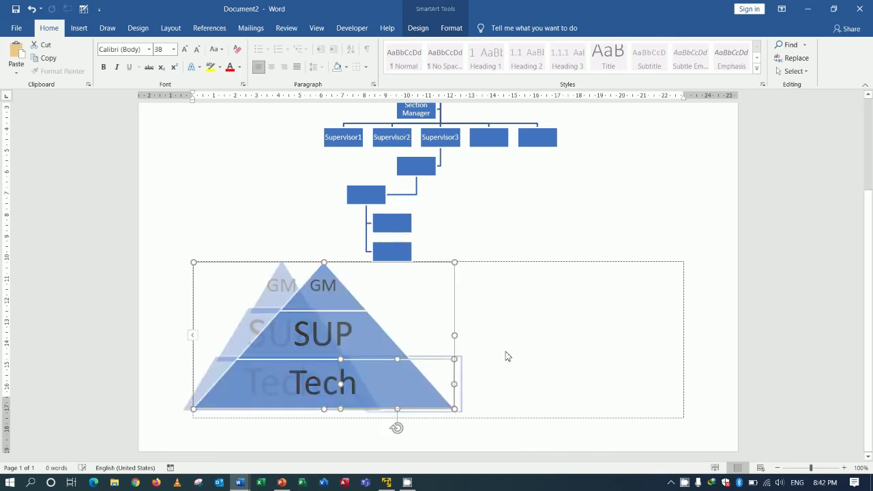
left_click(481, 352)
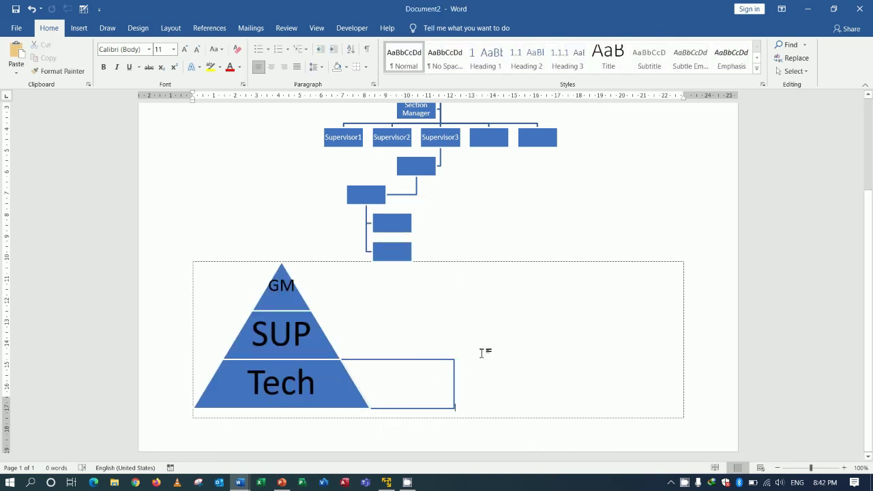
left_click(396, 360)
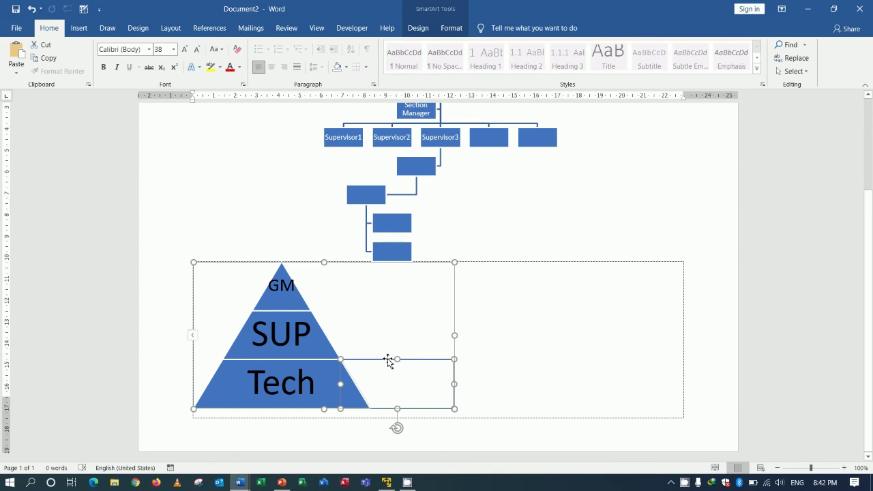
key("Delete")
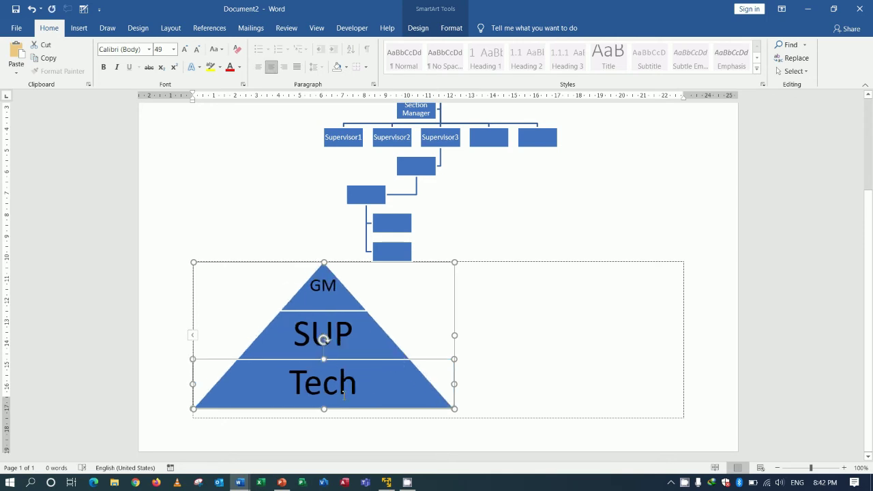
Add another shape below Tech and drag the Tech text box off the pyramid.
right_click(384, 386)
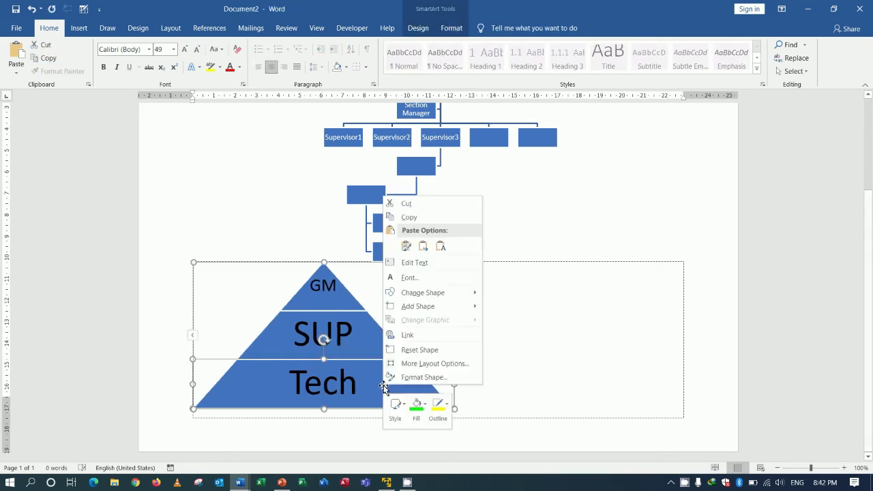
mouse_move(418, 306)
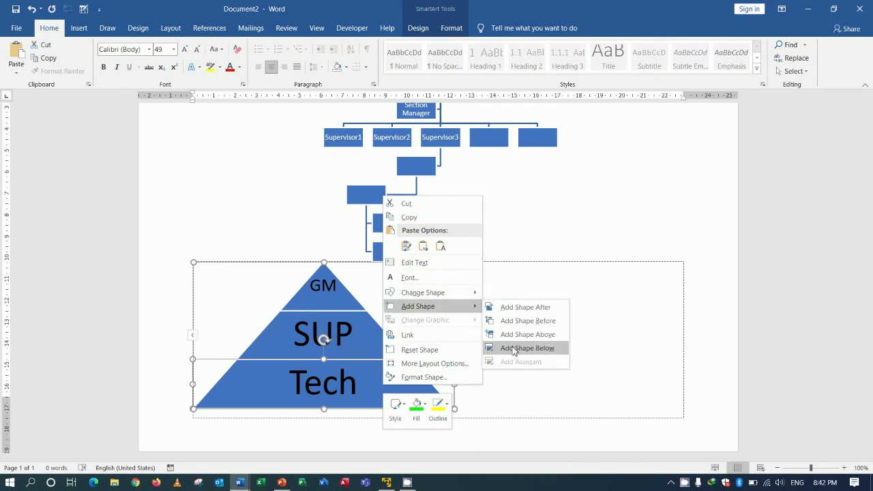
left_click(515, 336)
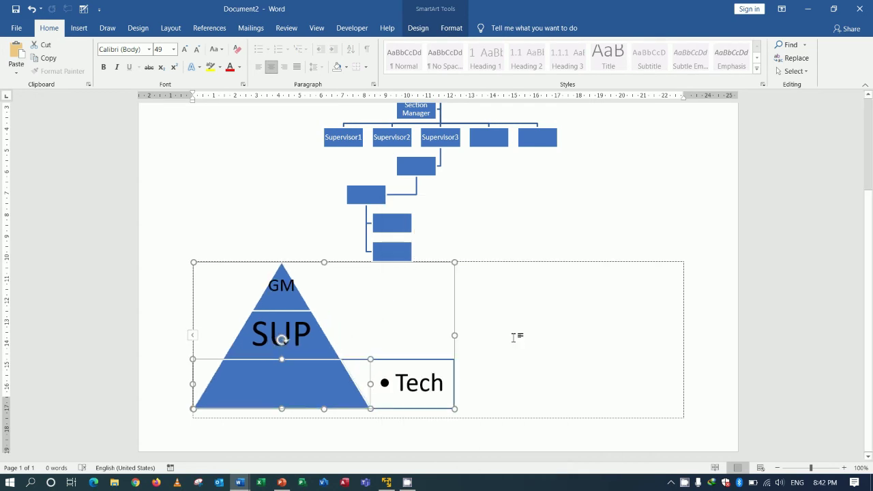
left_click(417, 386)
left_click_drag(423, 370, 313, 409)
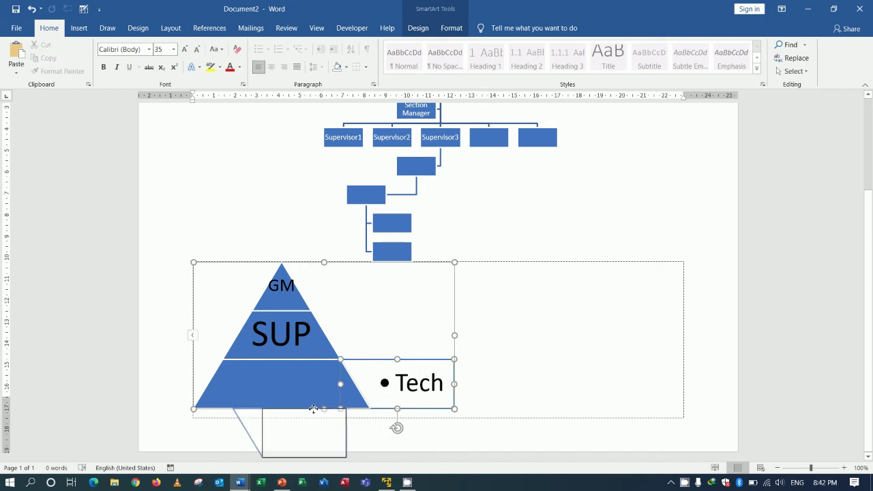
left_click(396, 358)
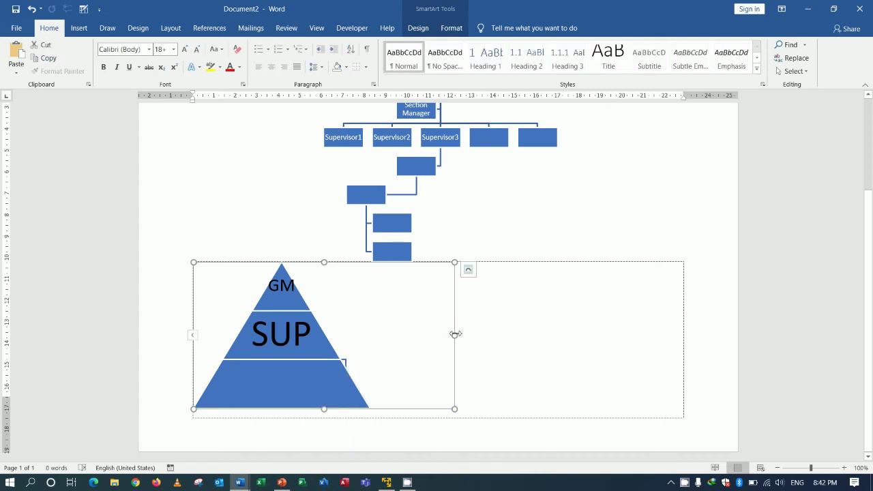
scroll(502, 283, "up", 3)
scroll(504, 278, "down", 1)
scroll(504, 278, "up", 2)
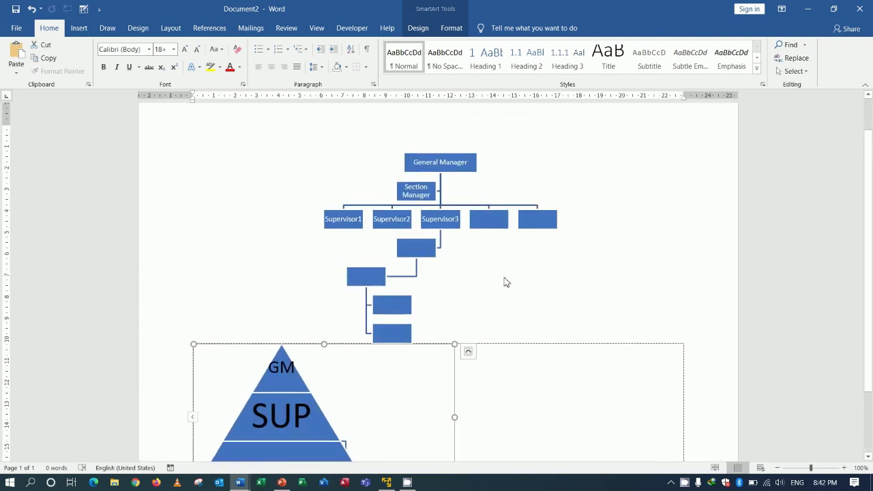
scroll(505, 280, "up", 1)
scroll(504, 281, "down", 1)
scroll(504, 280, "down", 2)
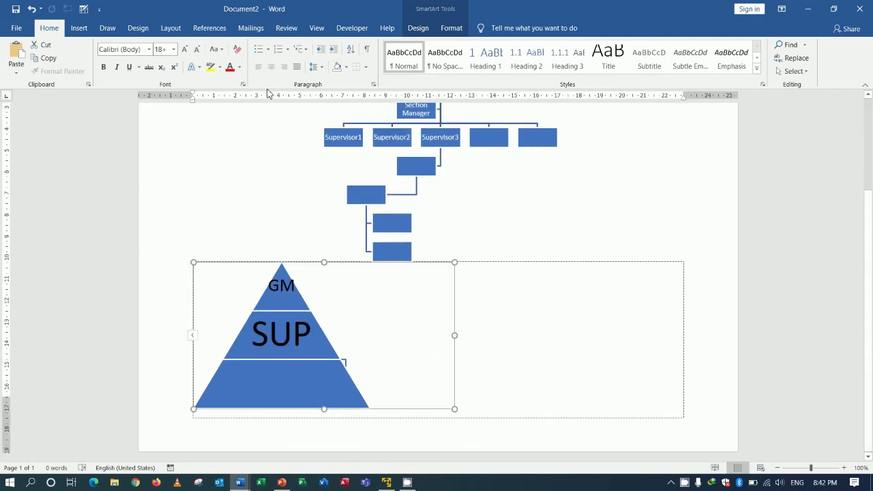
Insert a Basic Cycle SmartArt from the Cycle category.
left_click(83, 30)
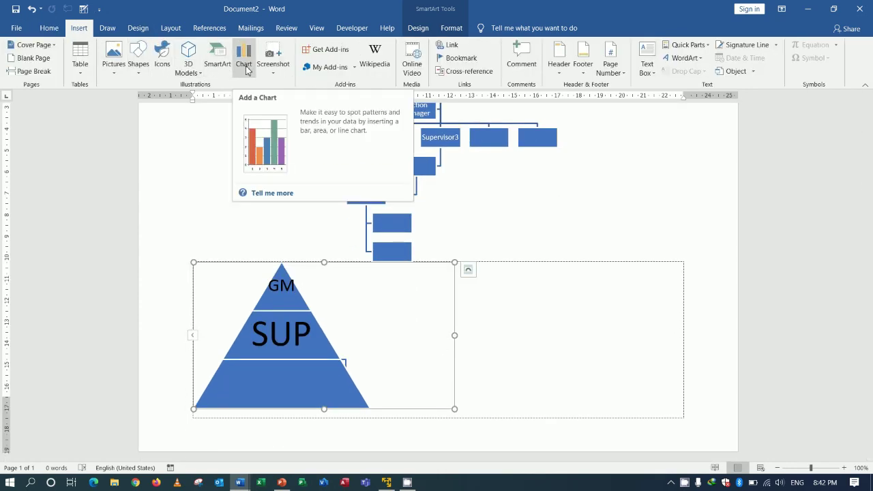
left_click(223, 175)
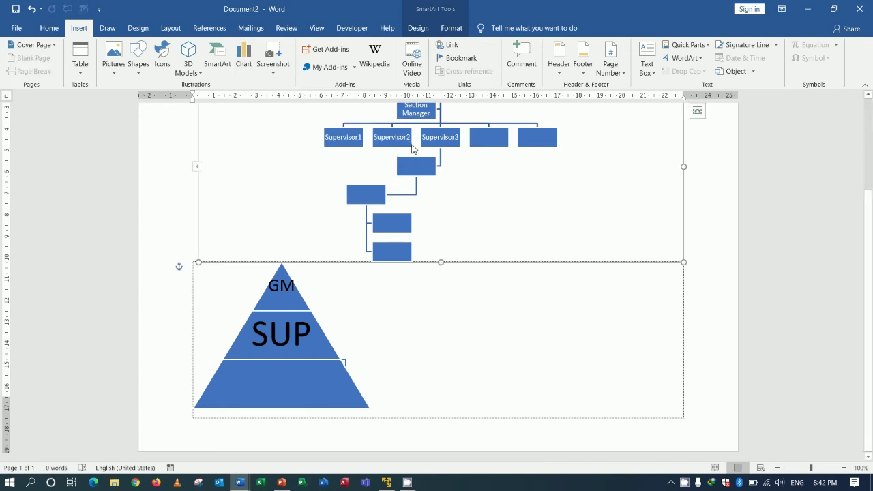
scroll(598, 169, "up", 2)
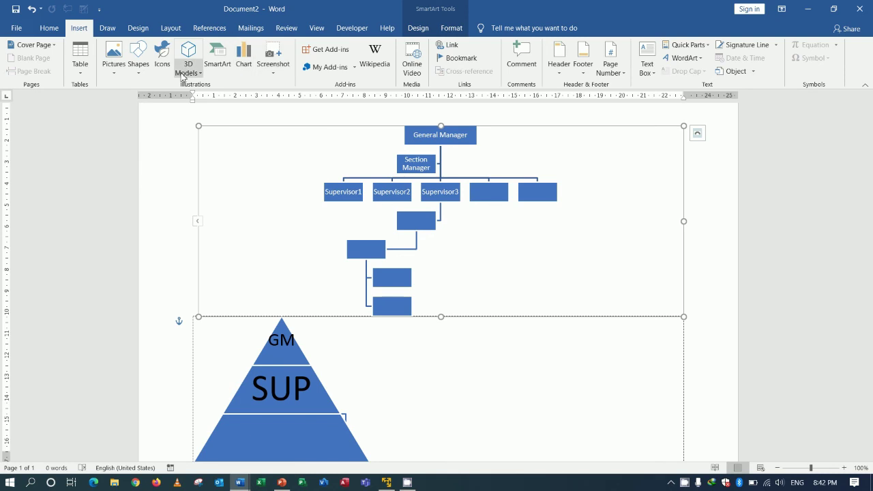
left_click(217, 56)
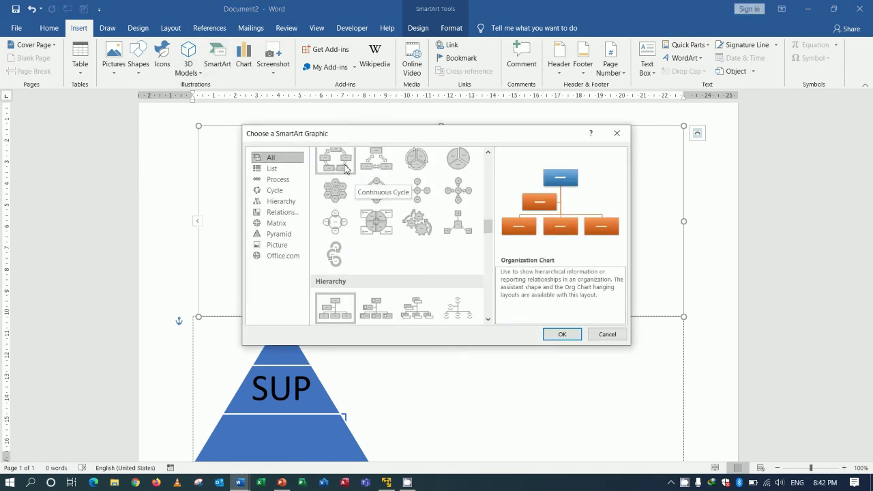
left_click(276, 192)
left_click(333, 171)
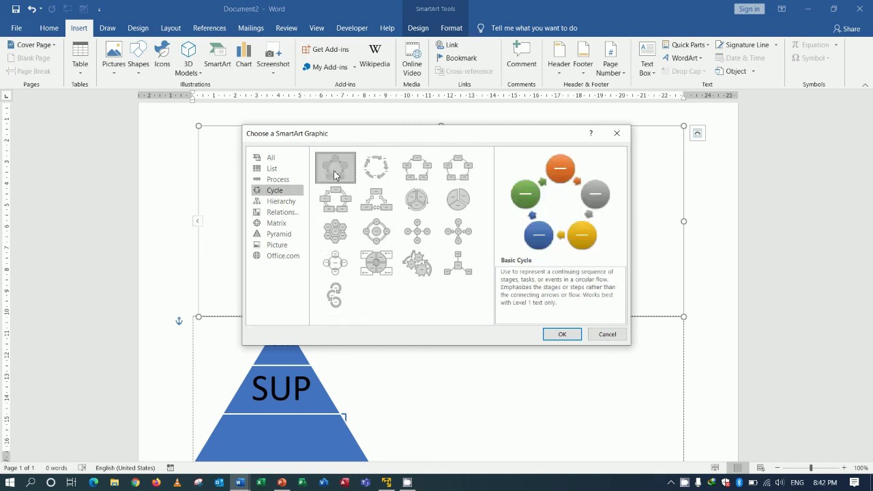
left_click(561, 334)
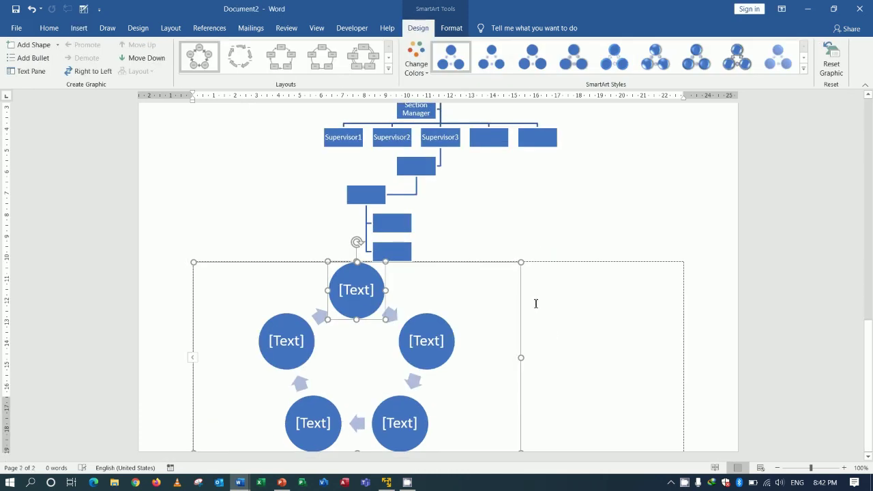
Try dragging the arrow between the left and top circles, then reselect the cycle diagram.
left_click(612, 325)
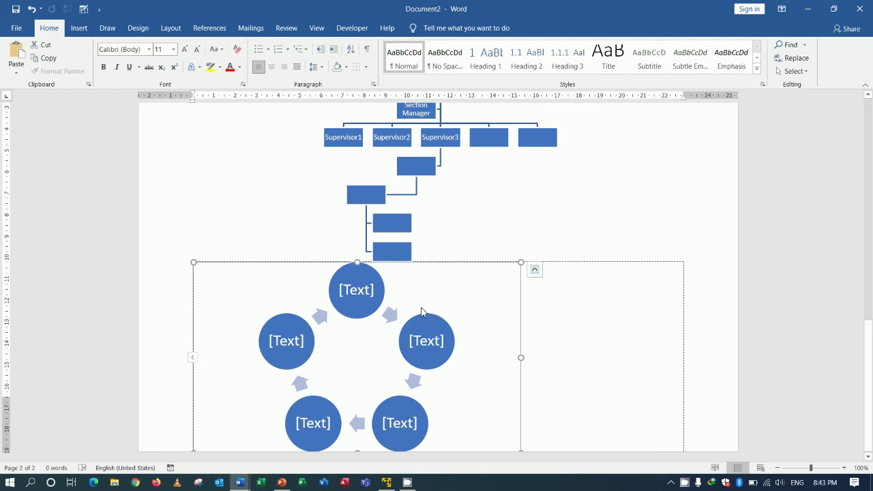
left_click(320, 317)
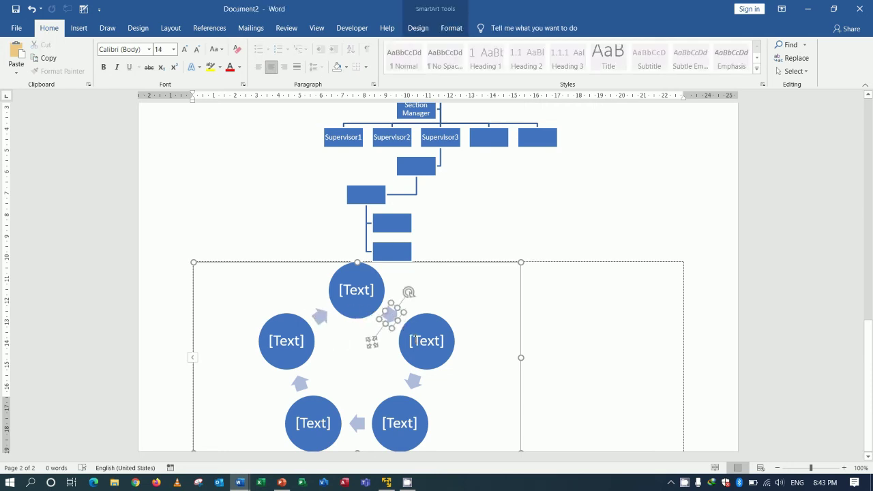
left_click_drag(366, 312, 427, 341)
left_click(622, 343)
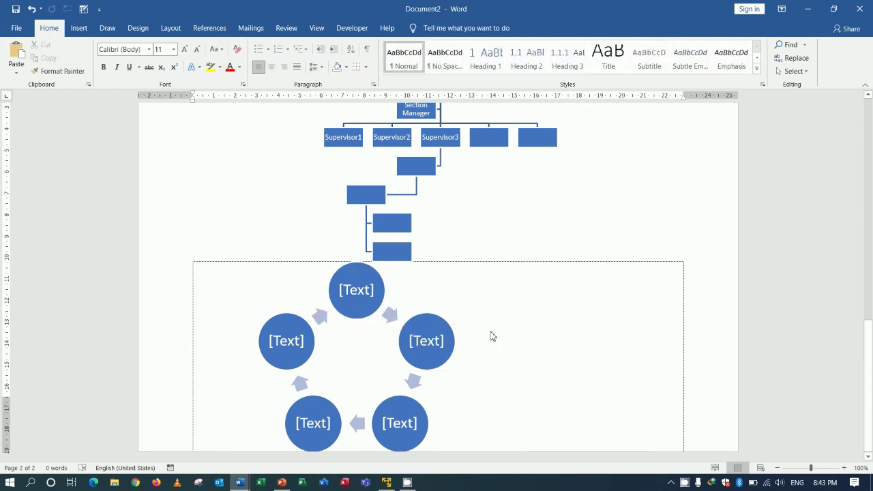
left_click(471, 262)
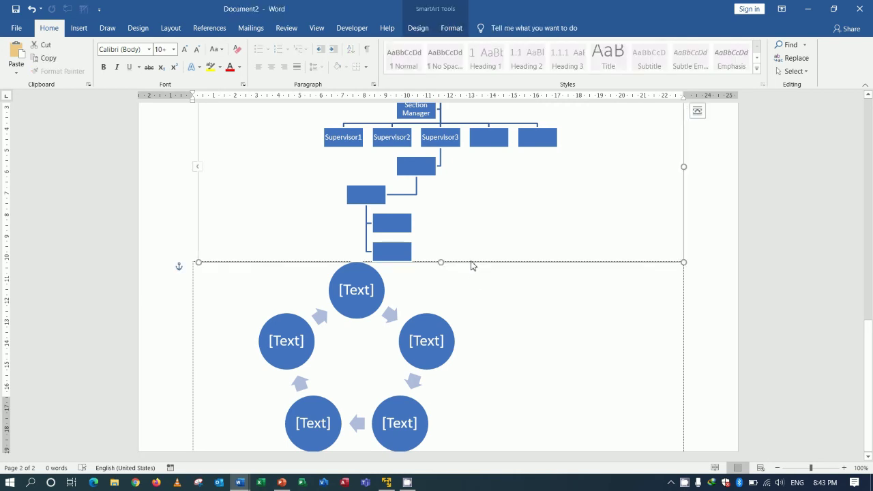
left_click(498, 302)
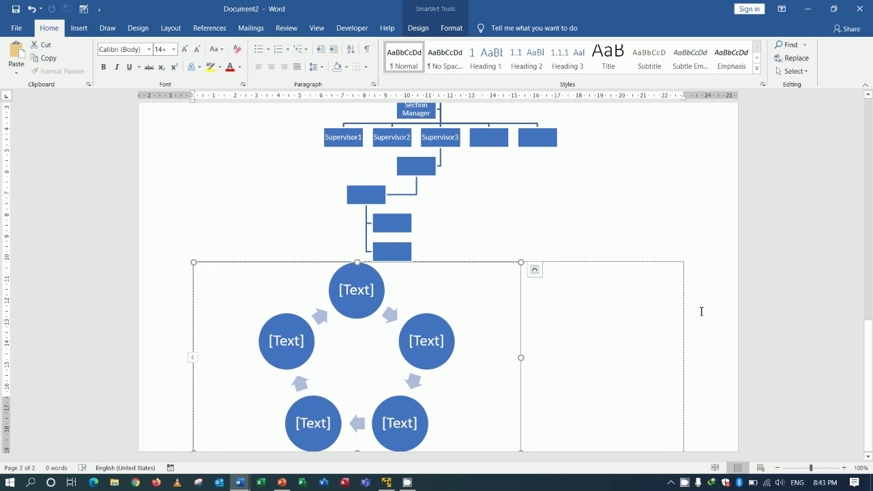
Fill the last supervisor-level box of the org chart with gold.
scroll(702, 311, "up", 1)
scroll(702, 311, "up", 2)
scroll(699, 311, "up", 3)
scroll(697, 311, "up", 4)
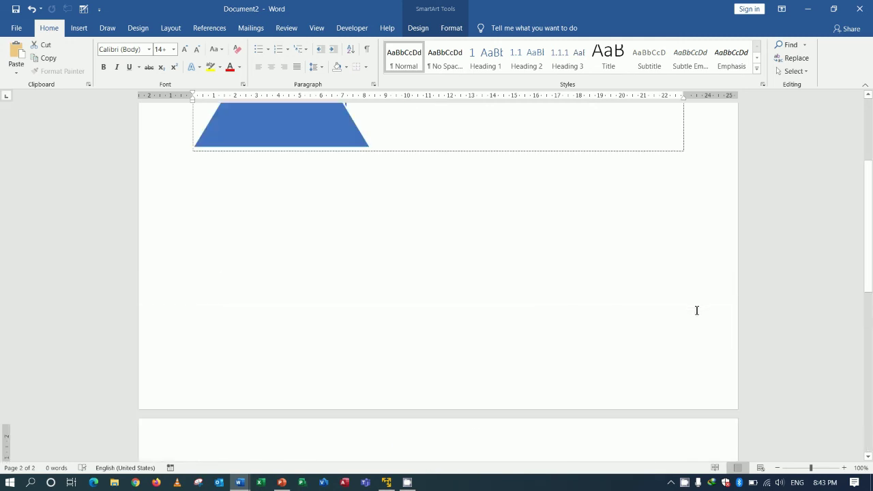
scroll(697, 311, "up", 2)
scroll(696, 311, "up", 1)
scroll(696, 310, "down", 3)
scroll(697, 311, "down", 4)
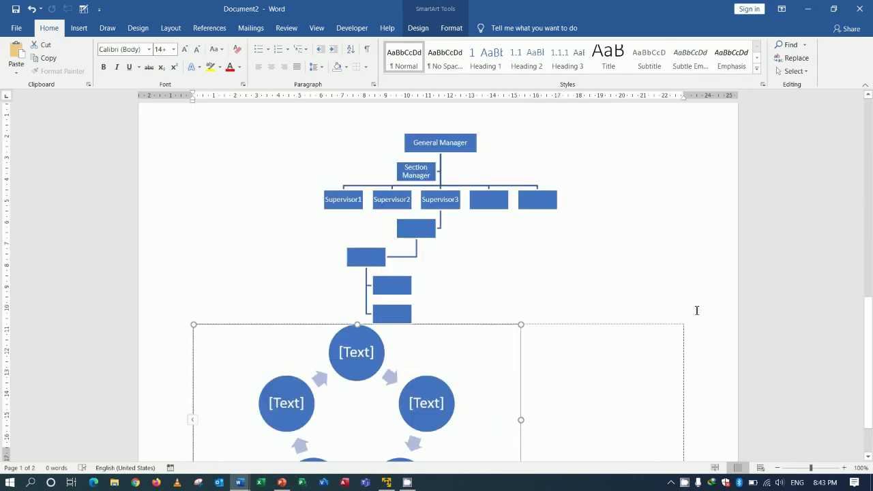
scroll(696, 310, "down", 2)
scroll(697, 311, "up", 1)
scroll(698, 311, "up", 1)
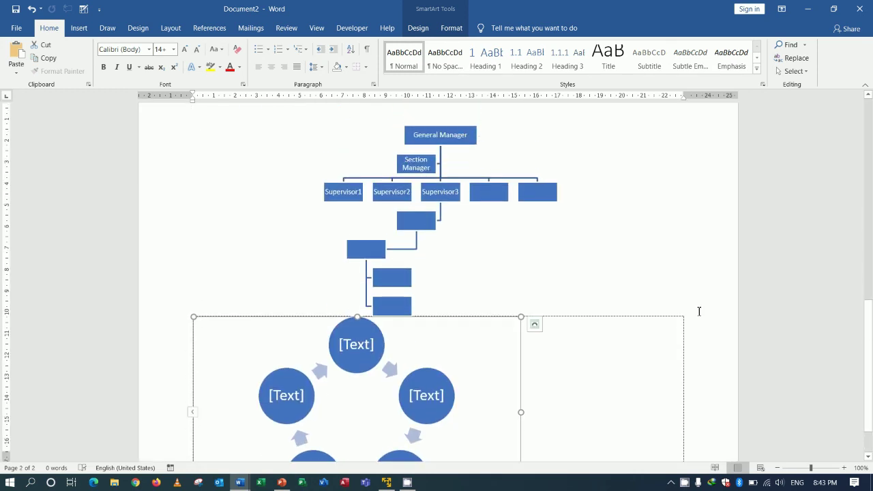
left_click(548, 197)
right_click(548, 198)
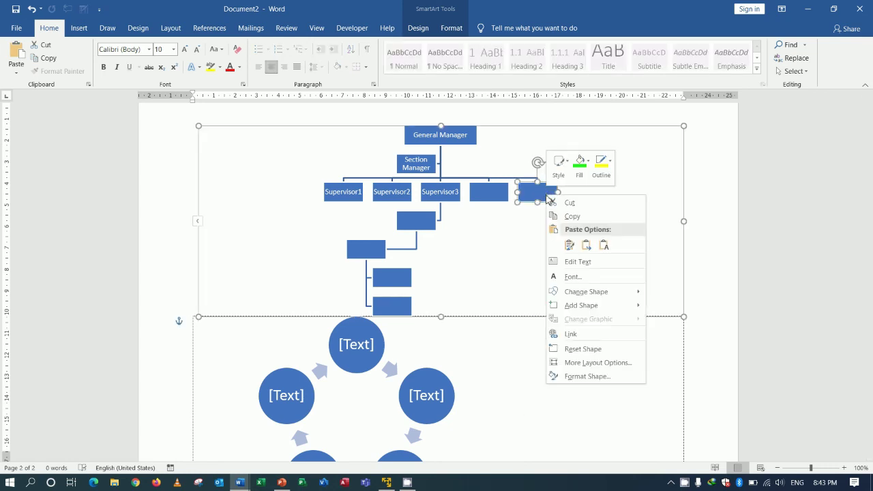
left_click(580, 166)
left_click(597, 267)
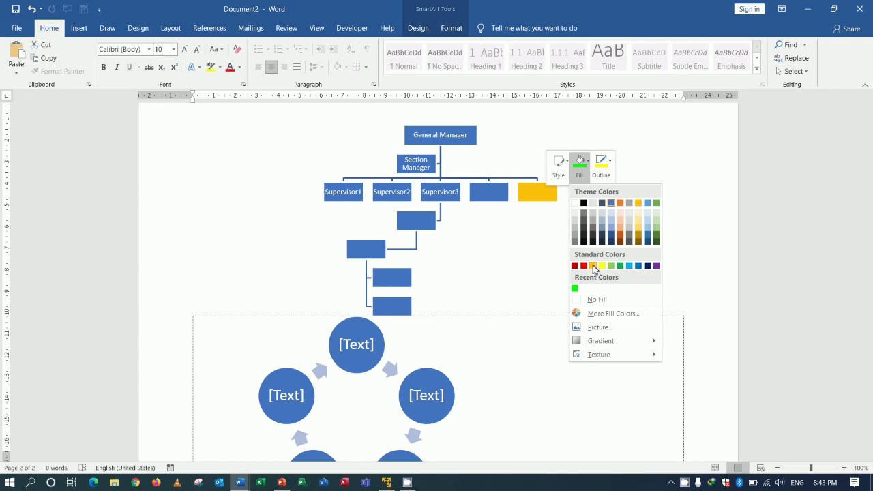
Reselect the gold box and bring up the Insert tools.
left_click(493, 192)
left_click(532, 194)
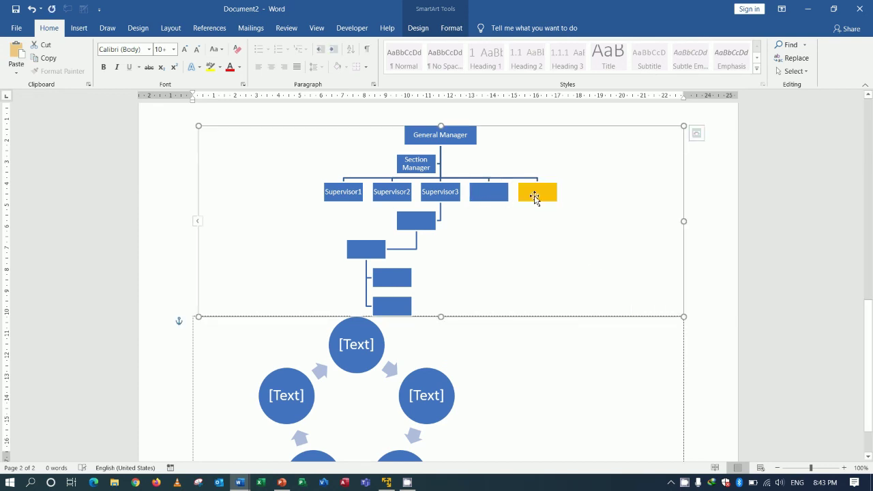
left_click(532, 193)
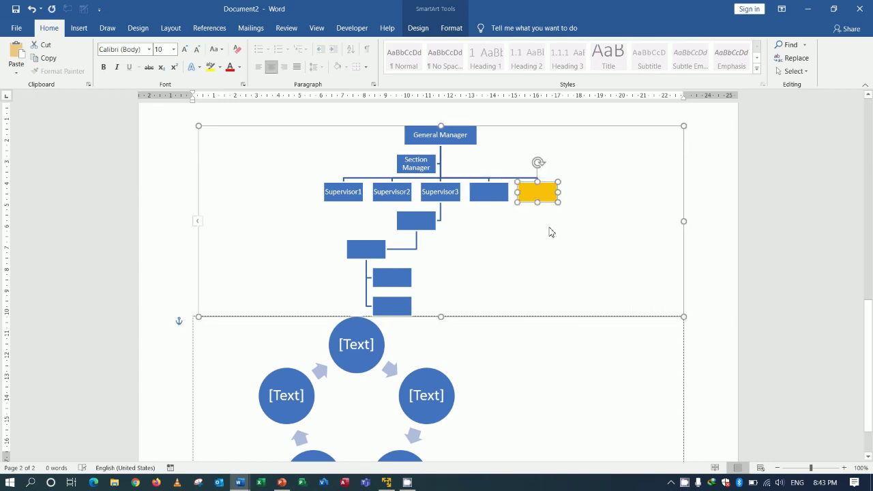
left_click(79, 28)
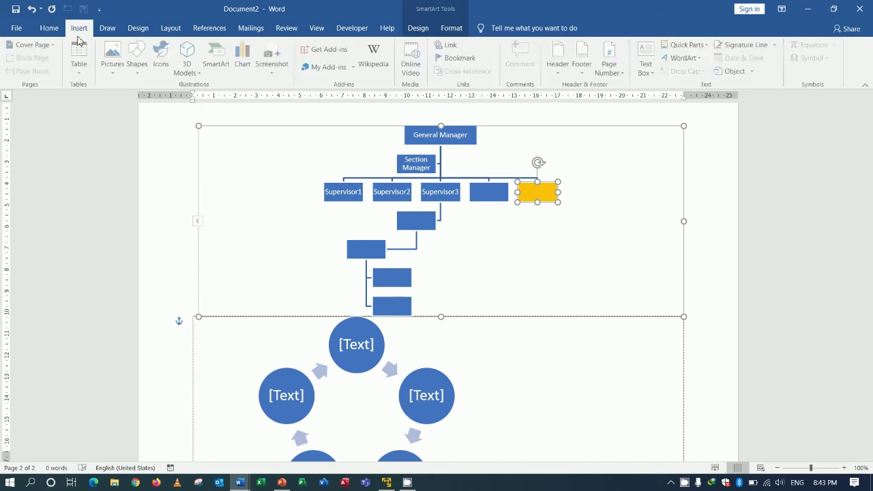
Start inserting a picture from This Device and browse the Desktop folders.
left_click(114, 61)
left_click(126, 102)
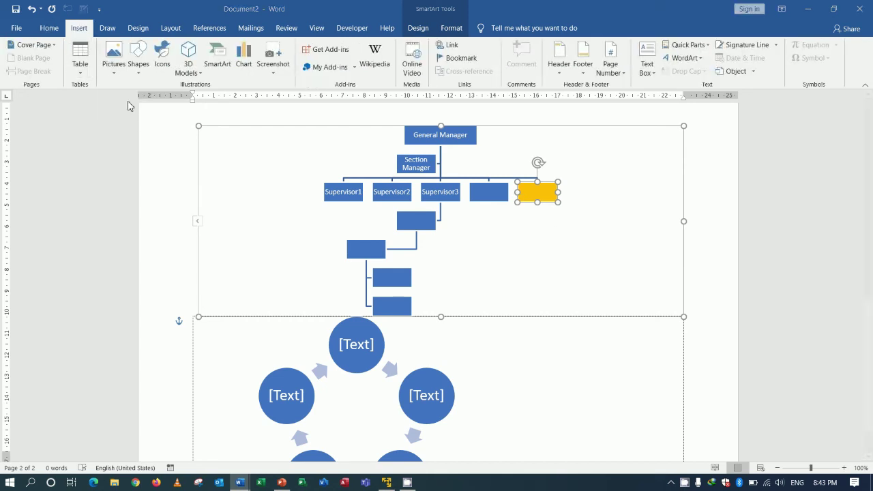
left_click(279, 230)
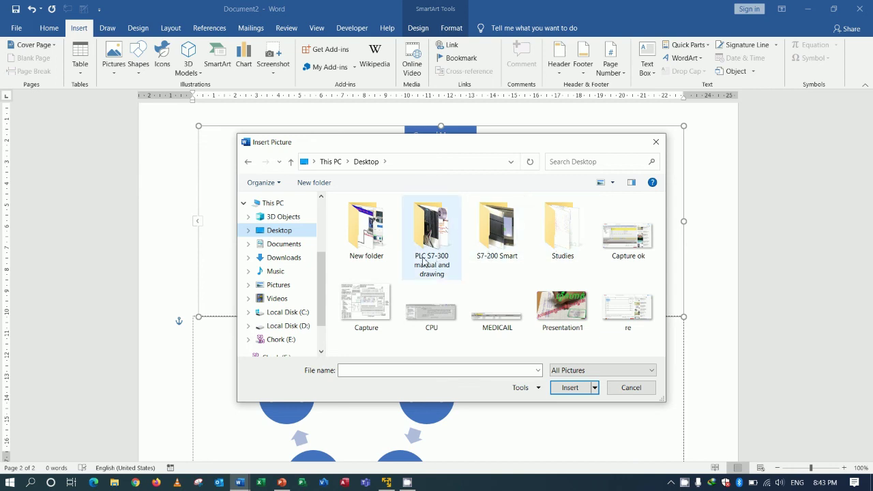
left_click(388, 245)
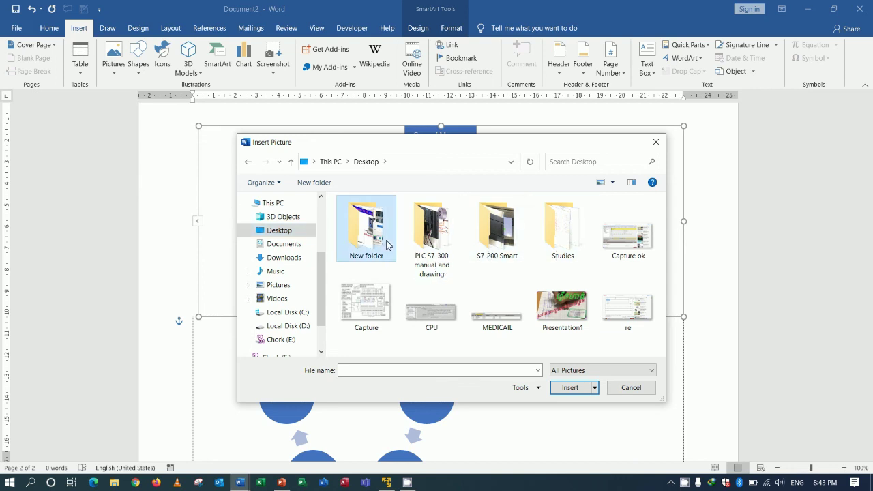
left_click(424, 242)
left_click(485, 236)
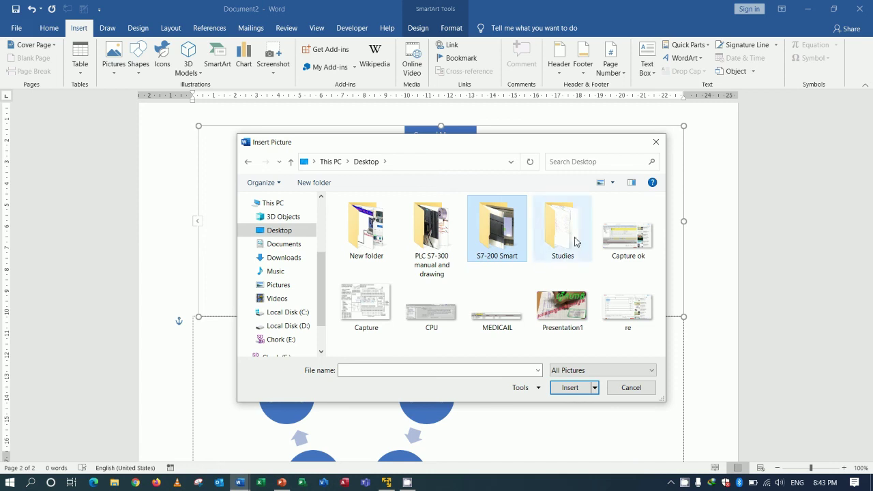
left_click(628, 246)
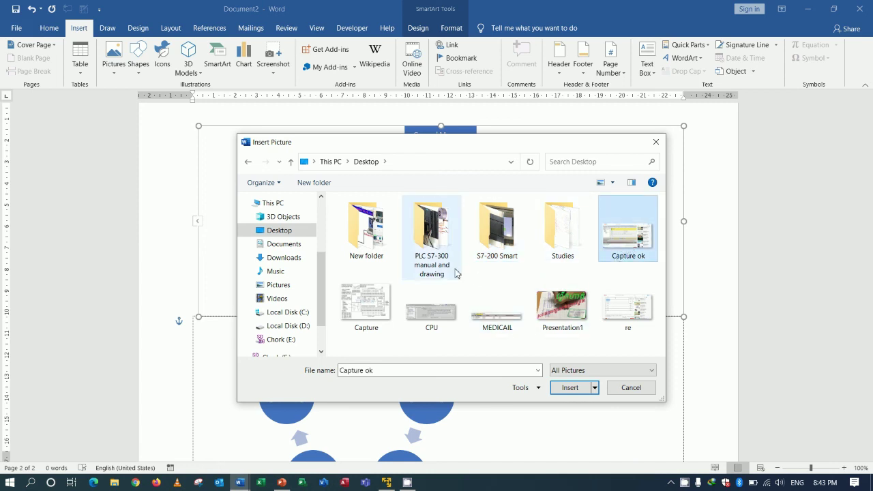
Open New folder > Ms word picture and insert the pond photo.
left_click(362, 240)
double_click(362, 240)
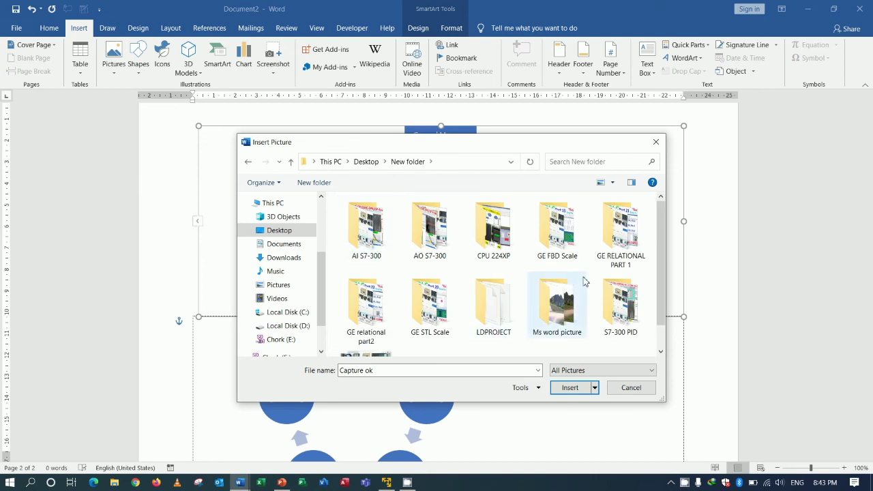
scroll(591, 286, "down", 1)
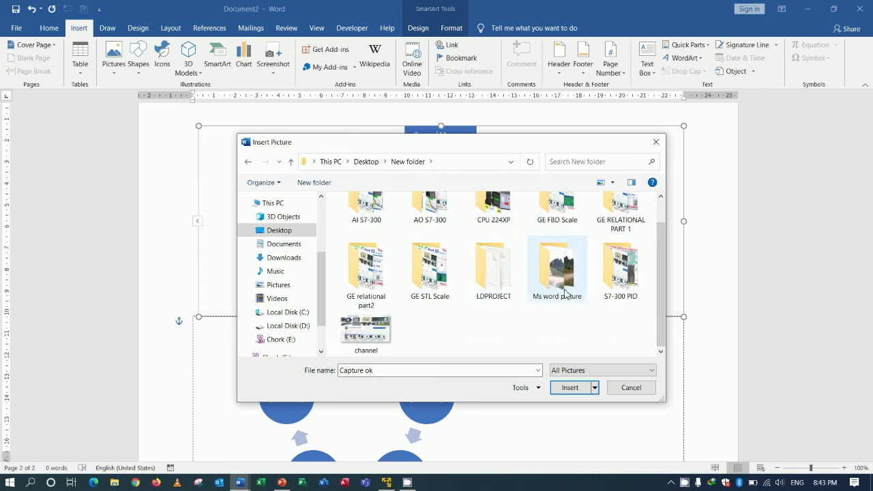
double_click(569, 289)
double_click(371, 221)
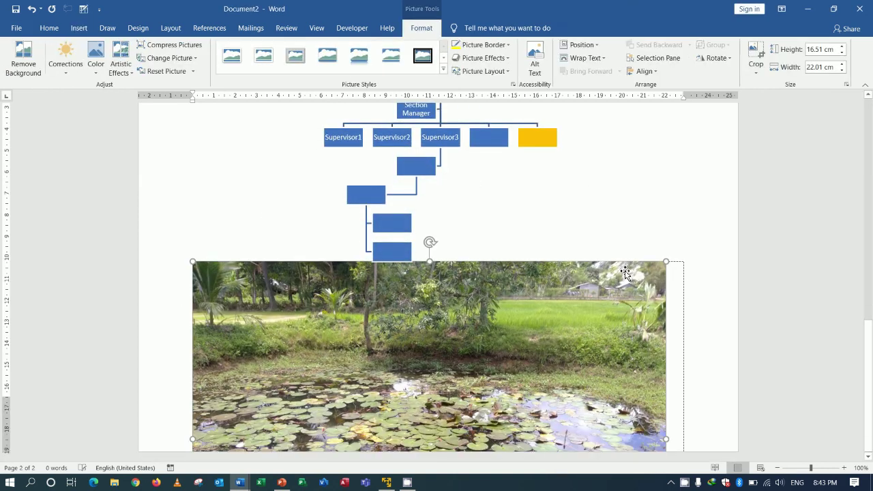
Give the pond photo Tight wrapping and shrink it to a 1.31 × 1.75 cm thumbnail.
left_click(678, 271)
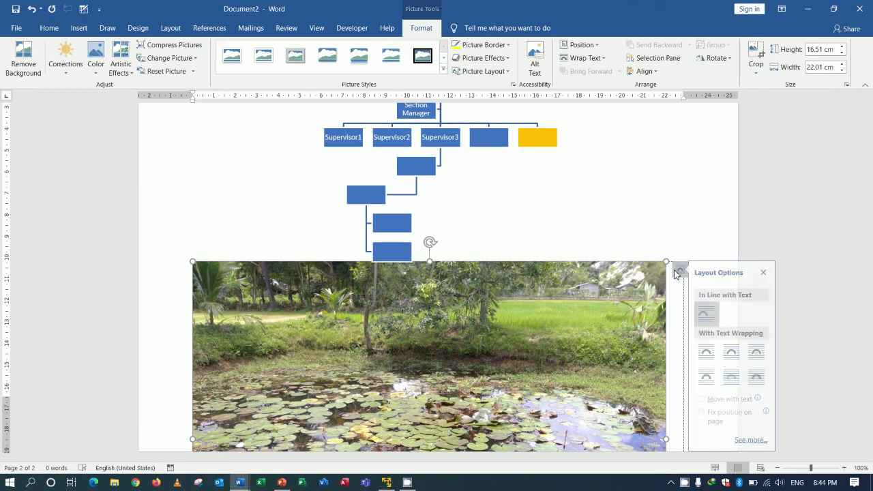
left_click(738, 350)
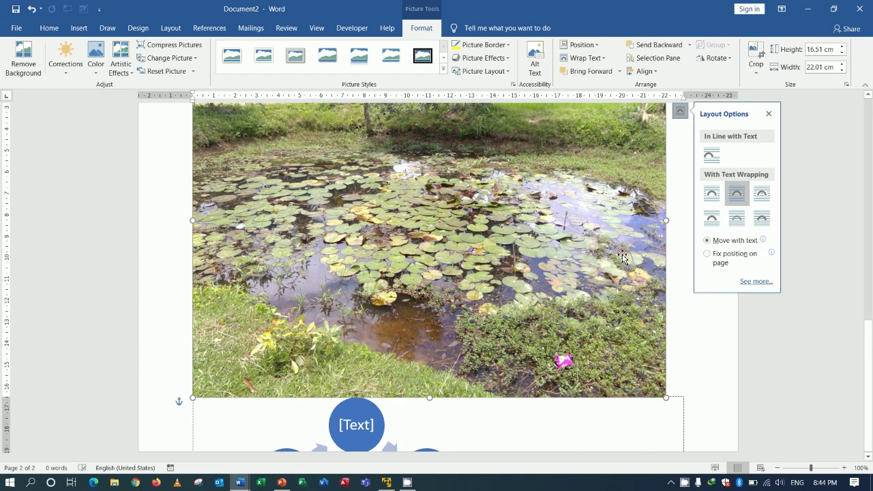
left_click(769, 114)
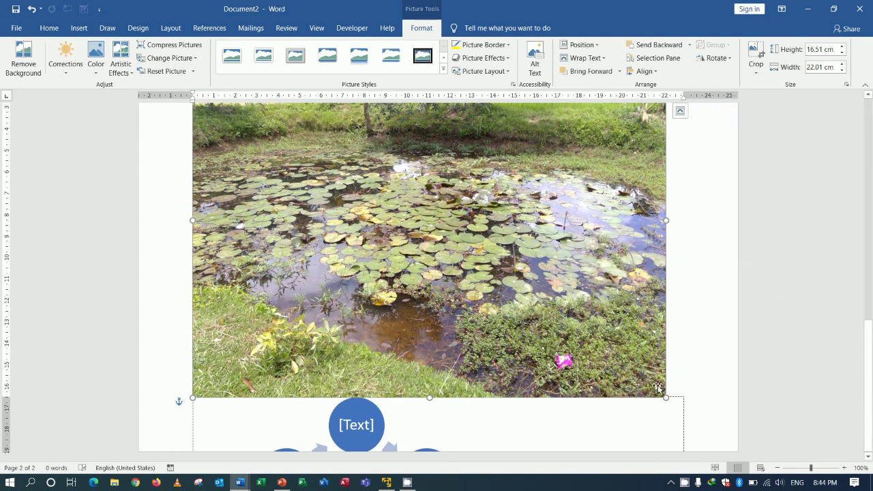
left_click_drag(665, 397, 580, 333)
left_click_drag(362, 207, 452, 254)
left_click_drag(410, 217, 232, 348)
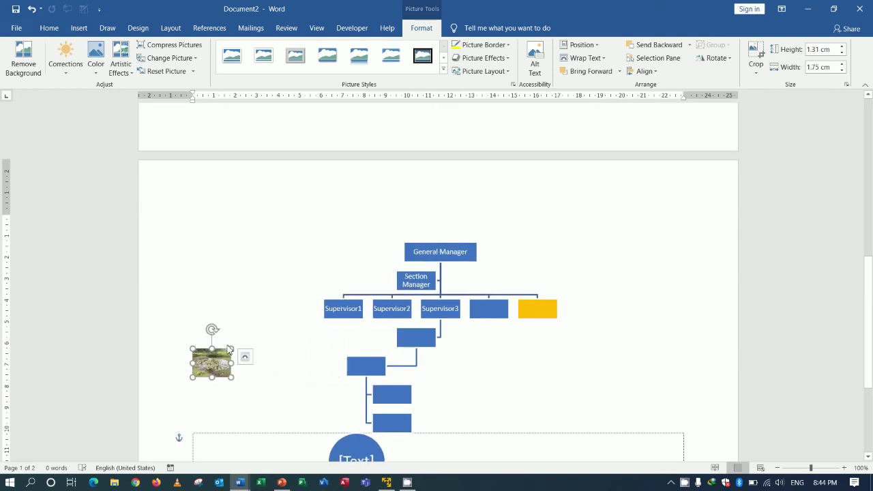
Set the thumbnail Behind Text and position it just above the General Manager box.
left_click(245, 357)
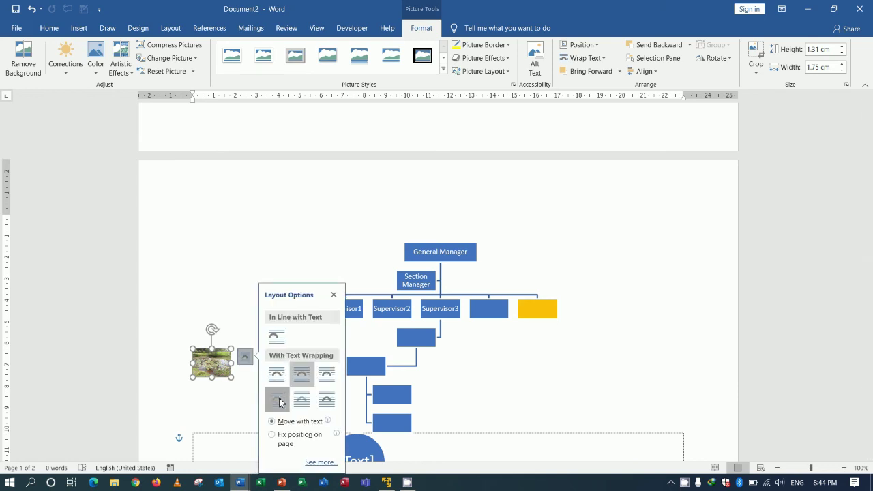
left_click(277, 397)
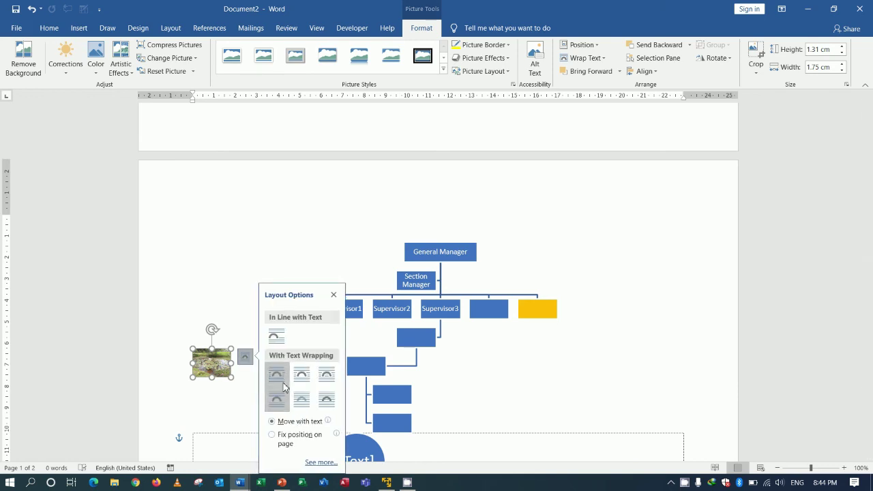
mouse_move(216, 364)
left_mouse_down()
mouse_move(450, 254)
mouse_move(441, 228)
left_mouse_up()
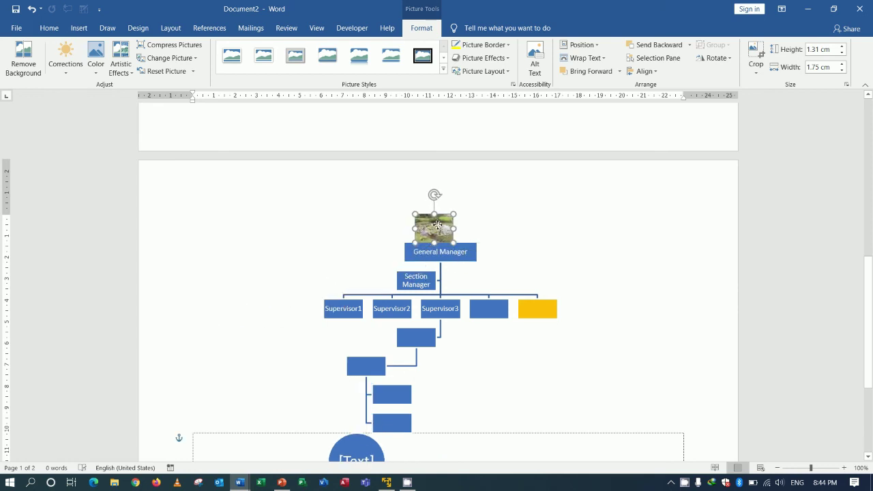
scroll(536, 225, "down", 5)
left_click(514, 228)
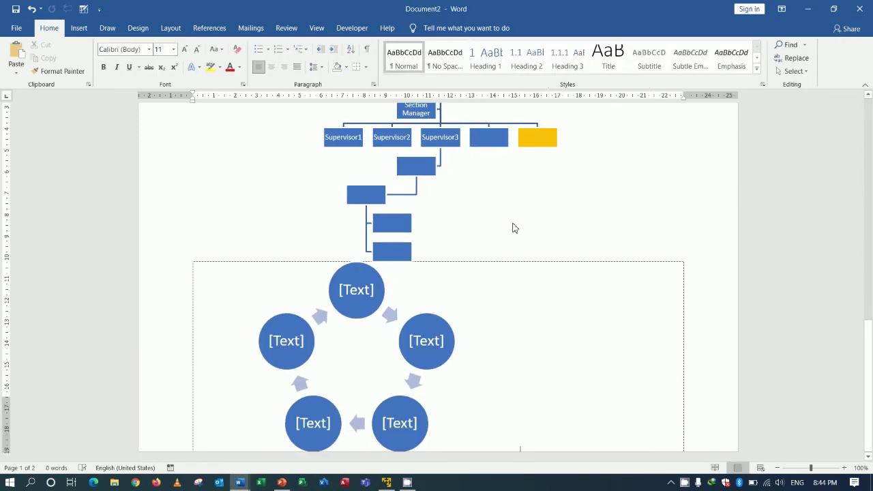
Select the org chart and its blank supervisor-level boxes, then deselect the diagram.
left_click(519, 230)
scroll(520, 231, "up", 2)
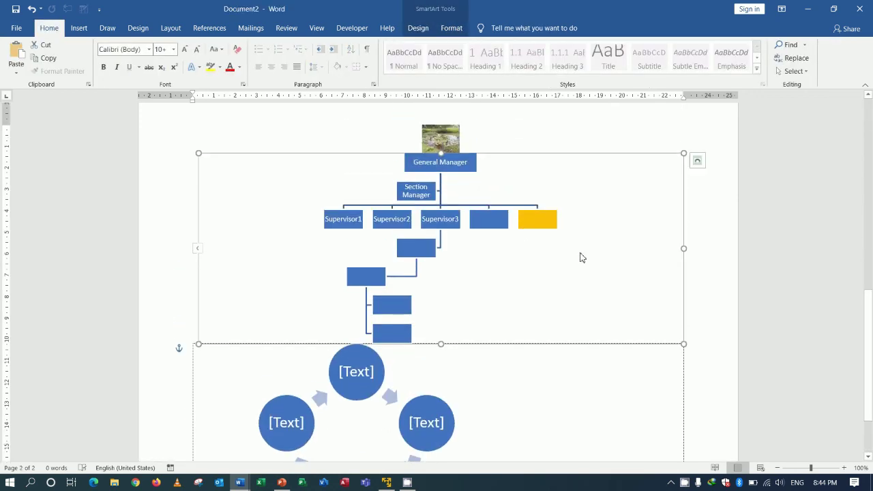
left_click(487, 218)
left_click(604, 244)
left_click(702, 213)
Scroll through both pages reviewing the org chart and cycle diagram, then show the Insert tab.
scroll(584, 267, "down", 2)
scroll(542, 275, "up", 1)
scroll(541, 275, "down", 1)
scroll(542, 275, "up", 4)
scroll(542, 277, "up", 3)
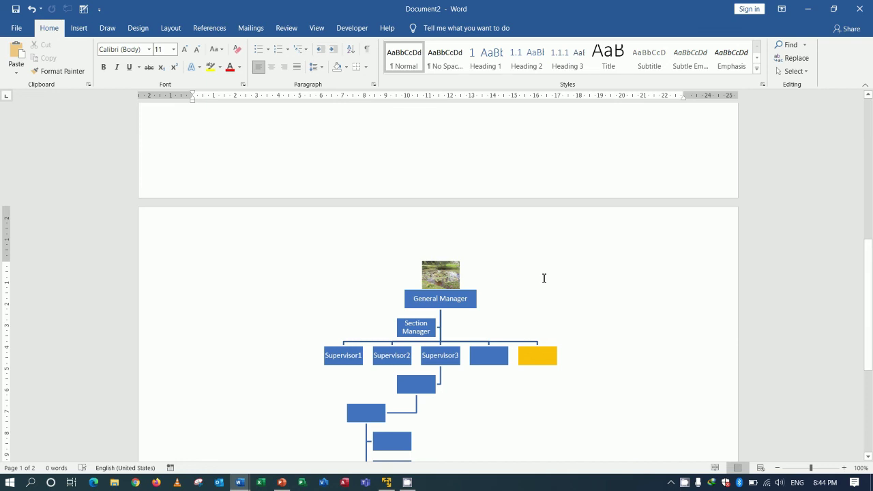
scroll(544, 278, "up", 3)
scroll(544, 279, "up", 12)
scroll(545, 279, "up", 1)
scroll(545, 278, "up", 3)
scroll(543, 279, "down", 10)
scroll(544, 280, "down", 7)
scroll(543, 280, "down", 1)
scroll(545, 283, "down", 1)
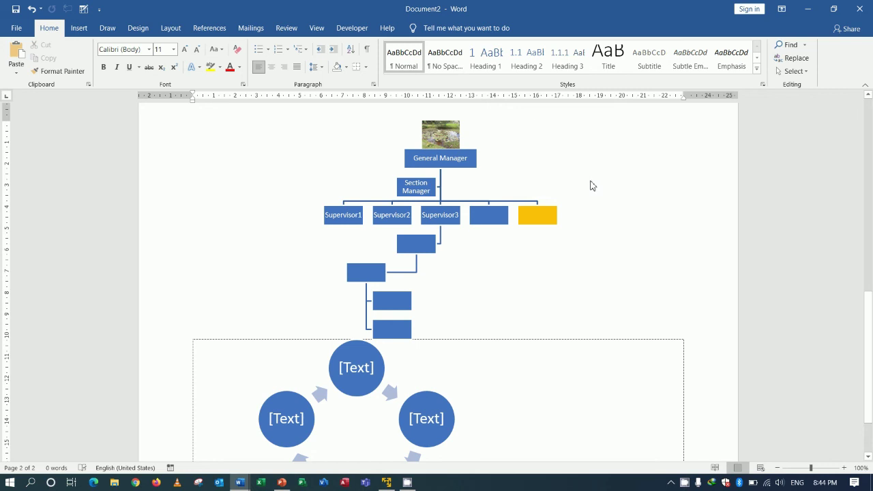
left_click(78, 28)
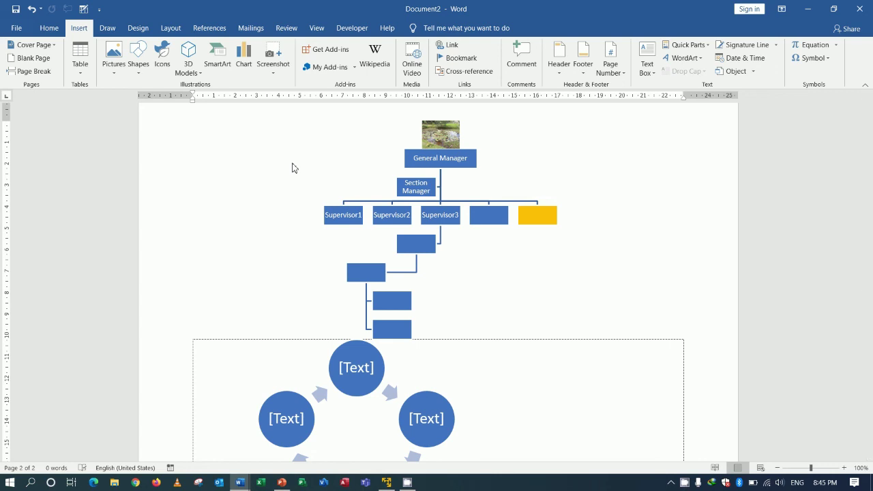
left_click(607, 160)
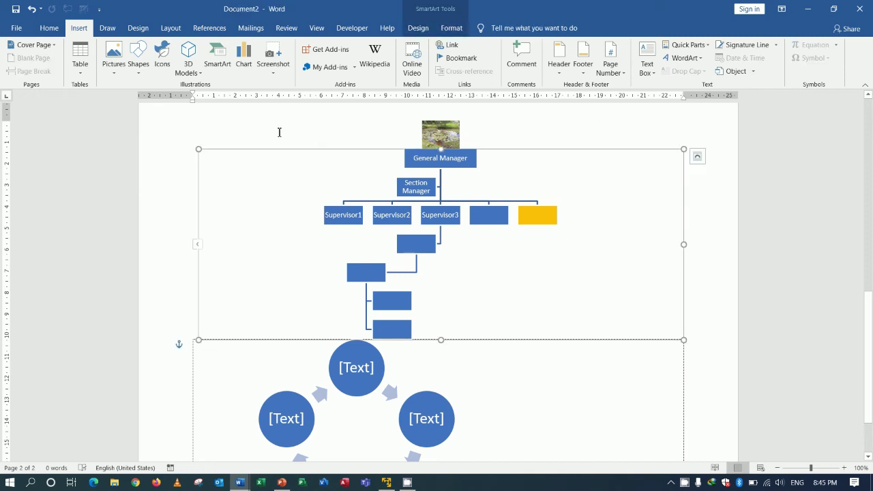
left_click(278, 137)
scroll(580, 267, "down", 2)
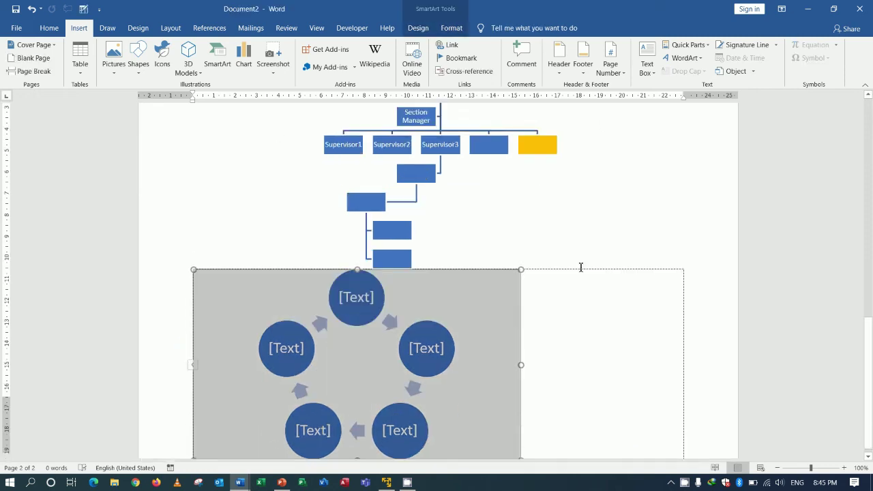
scroll(581, 267, "up", 3)
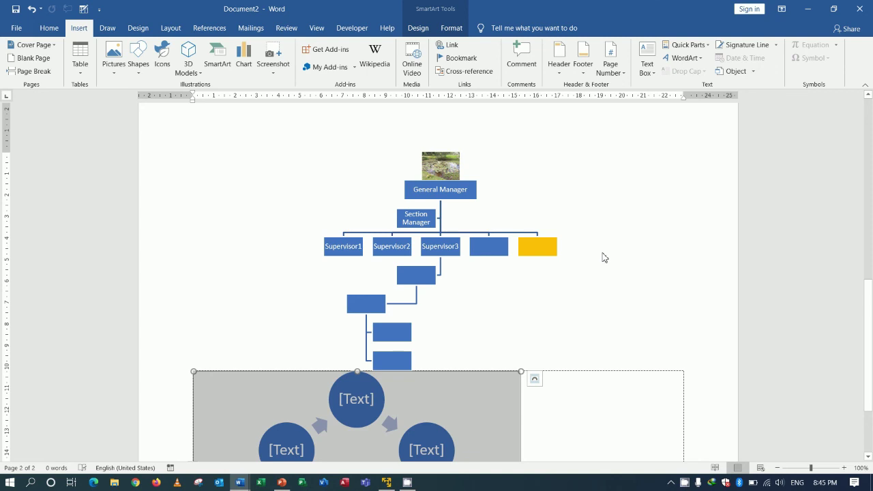
left_click(630, 245)
left_click(611, 152)
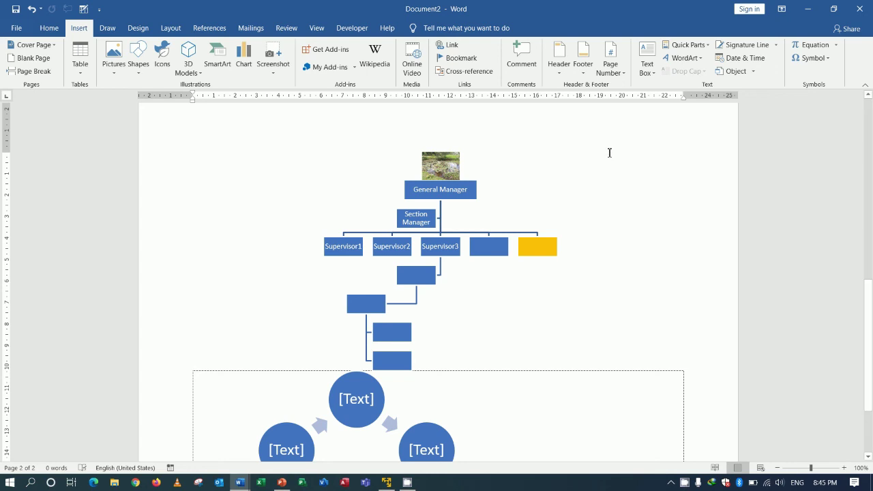
scroll(609, 153, "down", 2)
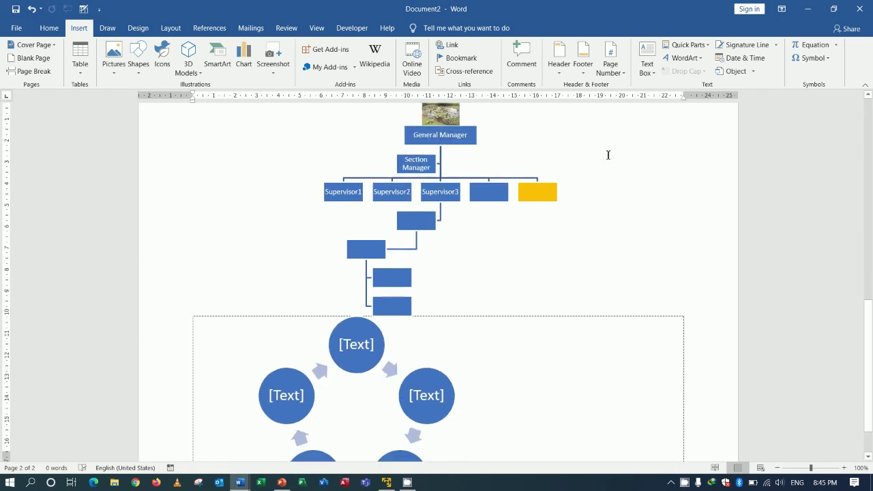
scroll(607, 155, "up", 1)
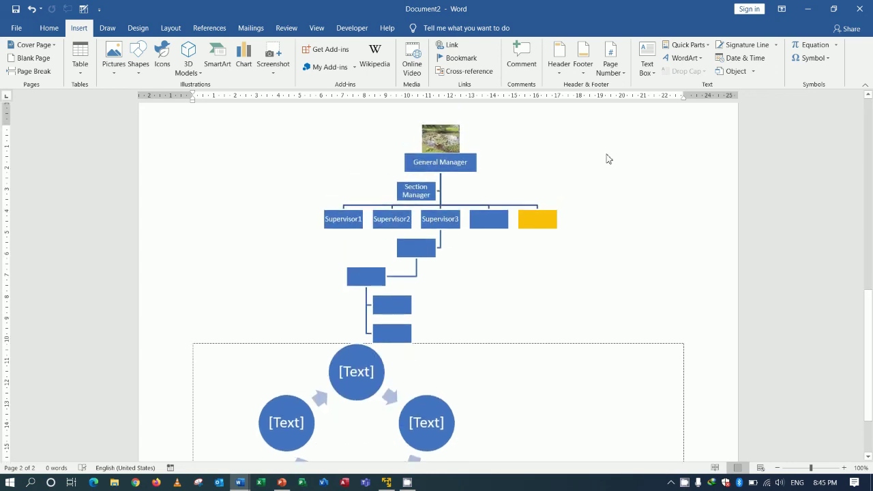